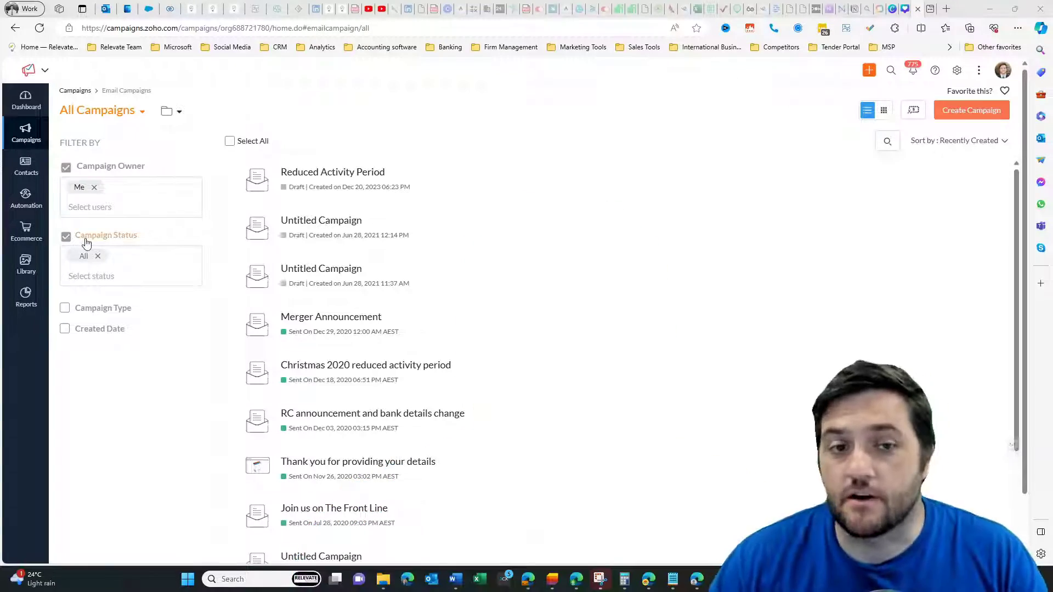
Step: Start a new campaign and browse the available campaign types
click(961, 111)
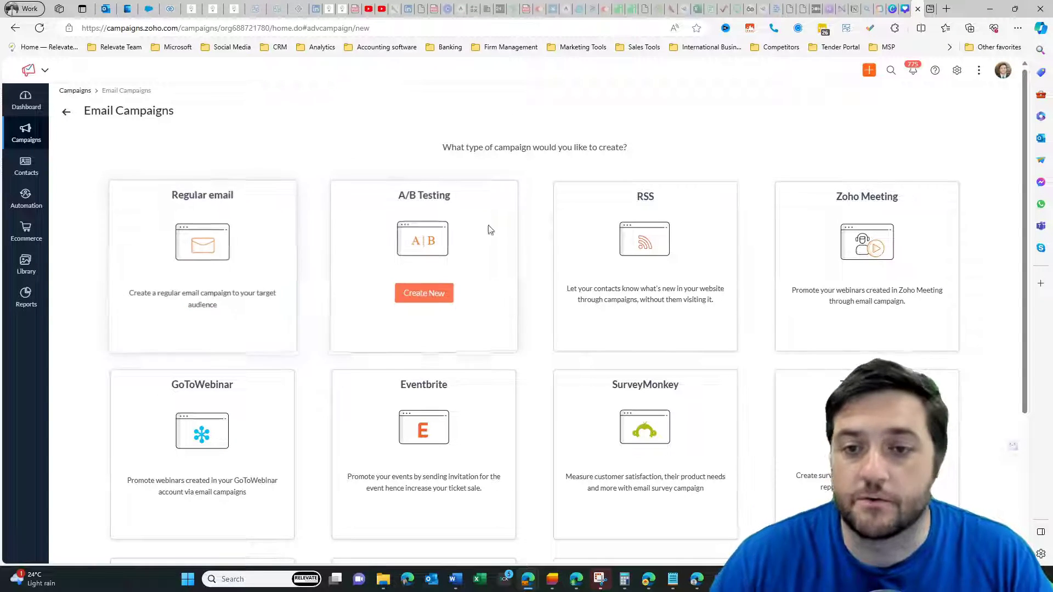
scroll(919, 205, down, 2)
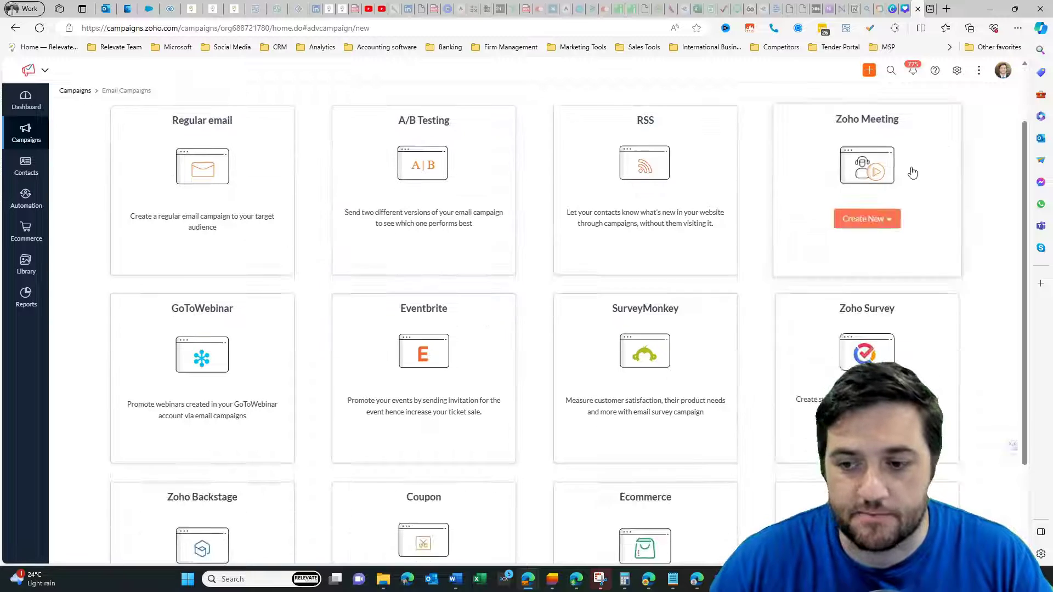
scroll(917, 228, down, 1)
scroll(315, 215, up, 3)
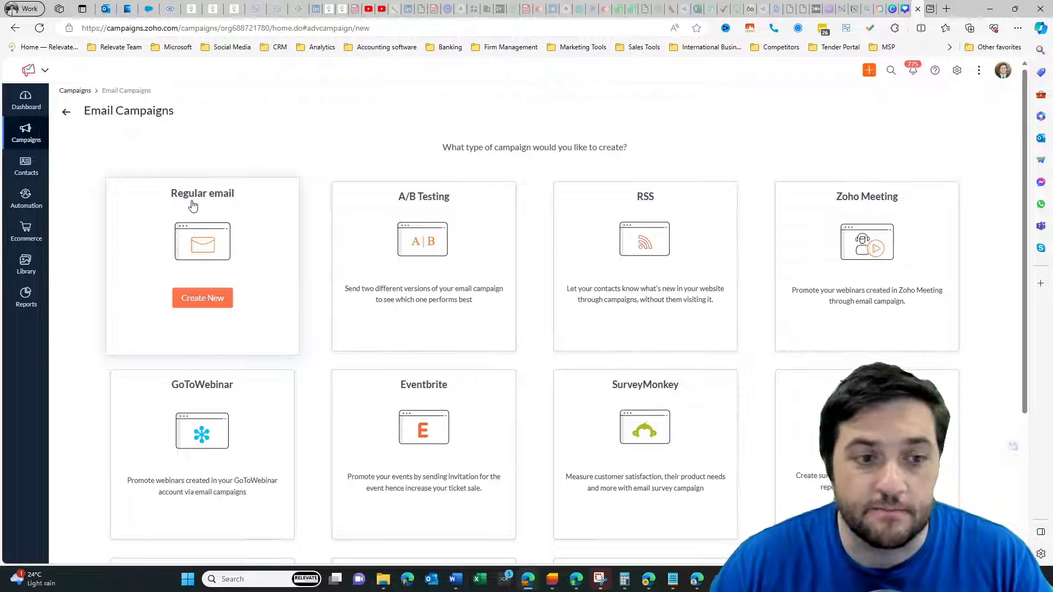
Step: Name the regular email campaign 'test', assign it the Marketing topic, and save
click(203, 301)
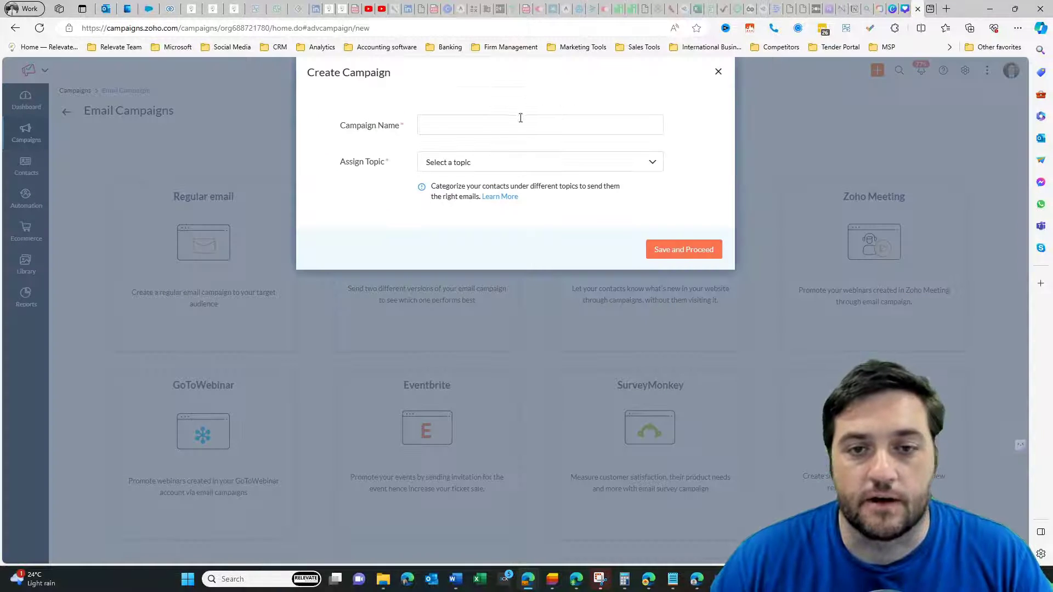
text(test)
click(517, 163)
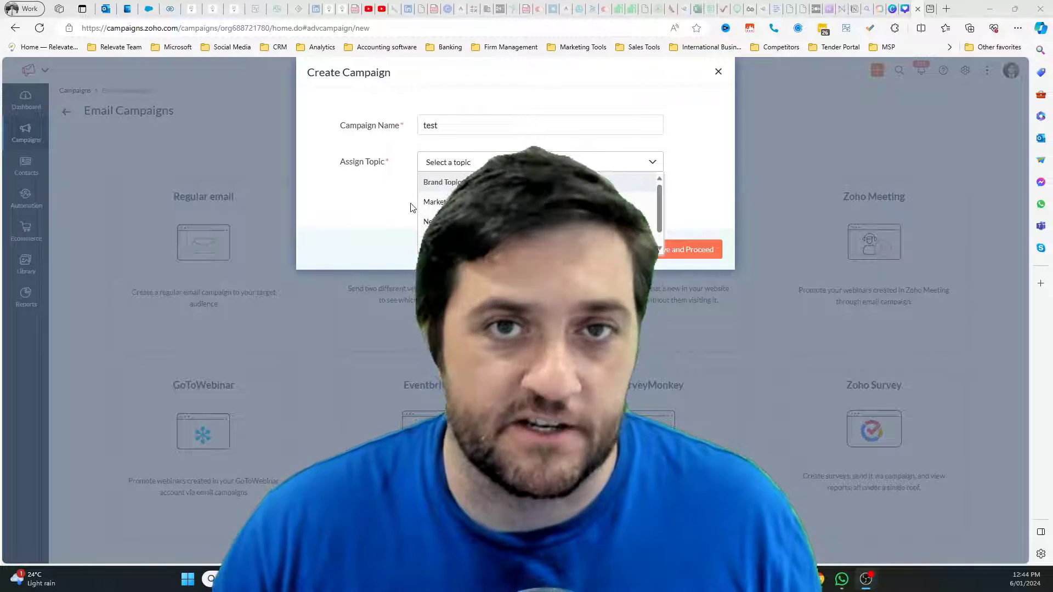
click(507, 204)
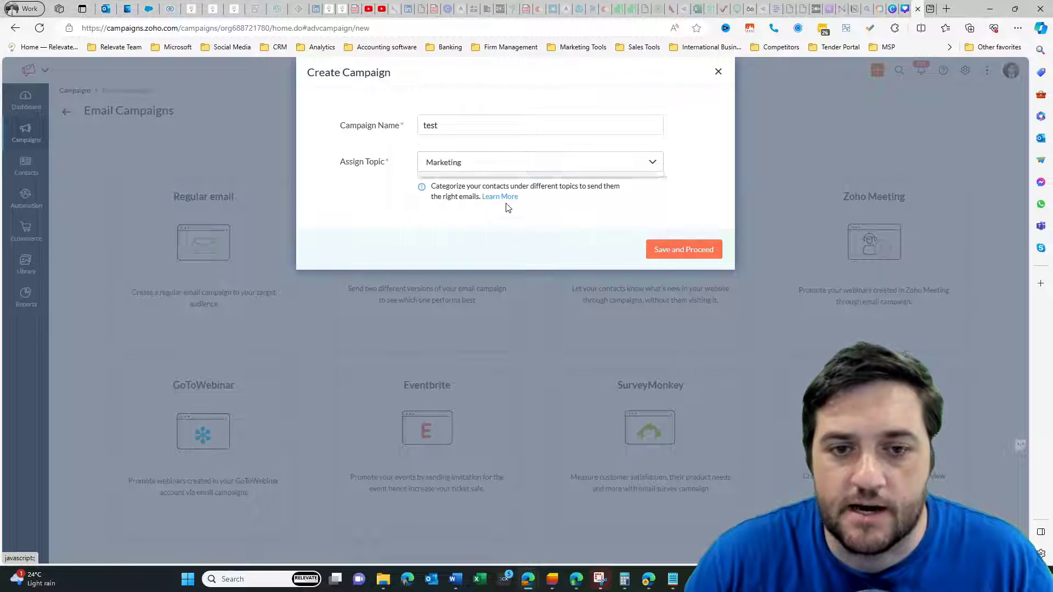
click(712, 254)
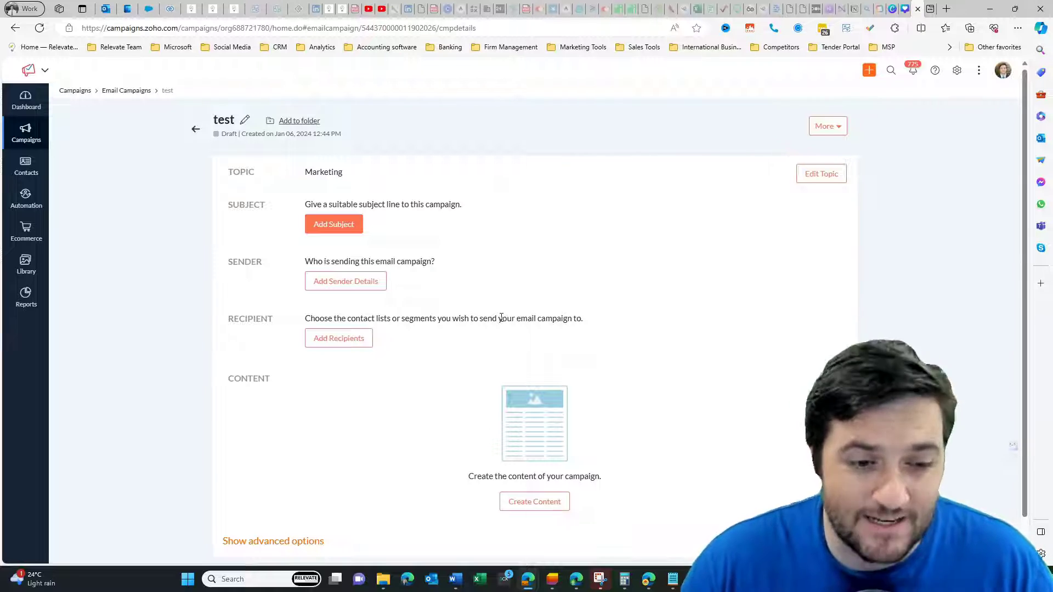
Step: Begin creating the test campaign's email content from the Content section
scroll(501, 319, down, 2)
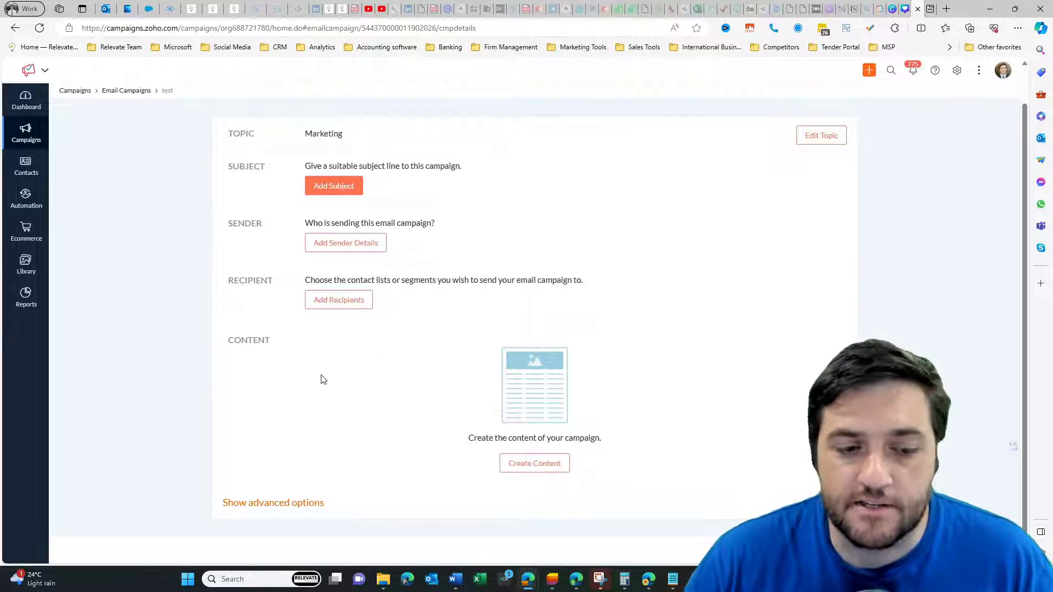
click(556, 470)
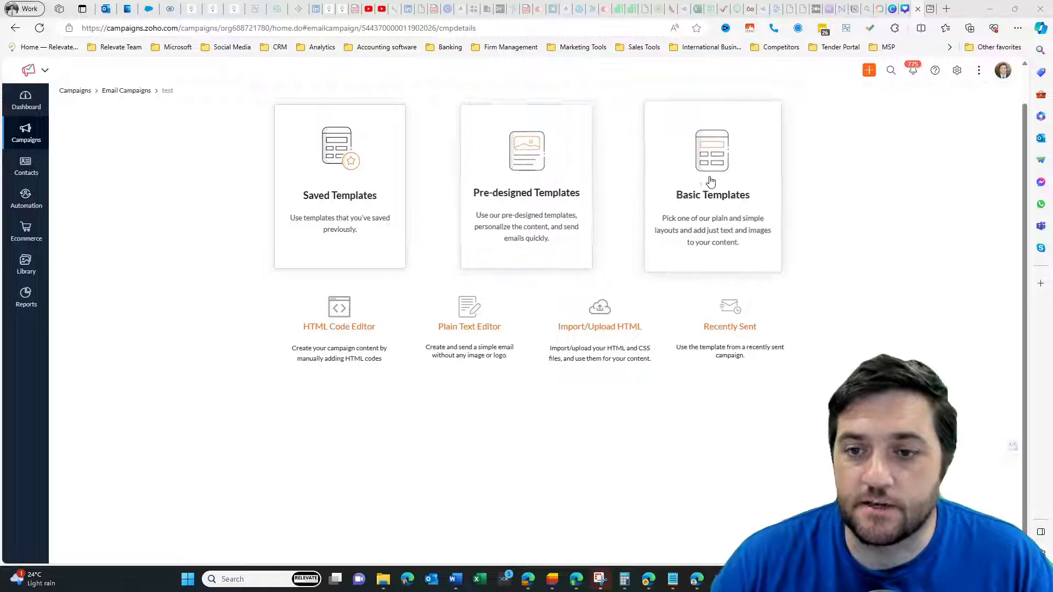
Step: Choose Basic Templates and browse the layouts from Blank to 1:3 Column
click(718, 194)
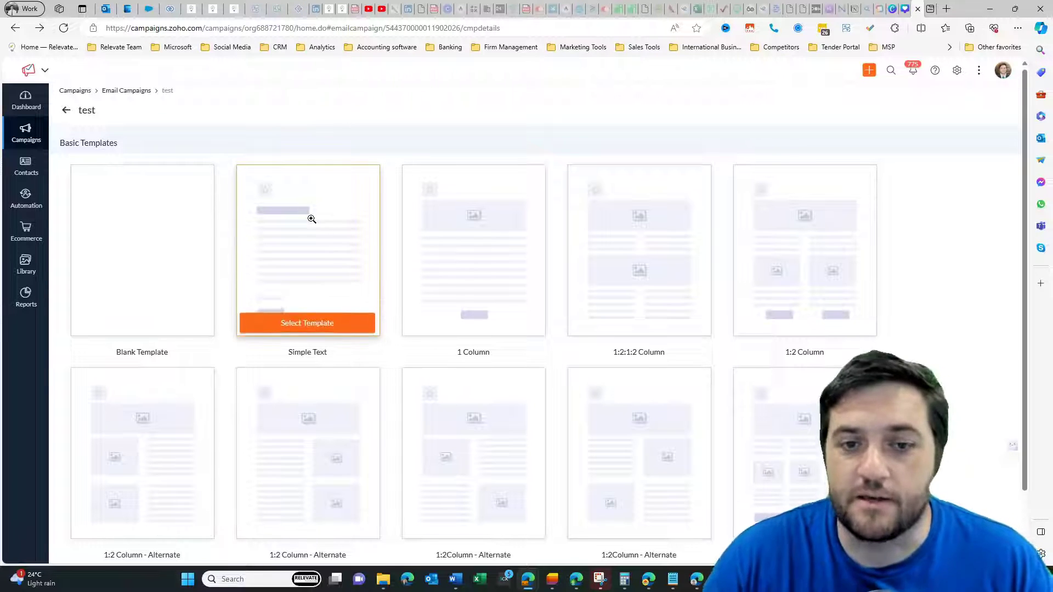
mouse_move(473, 239)
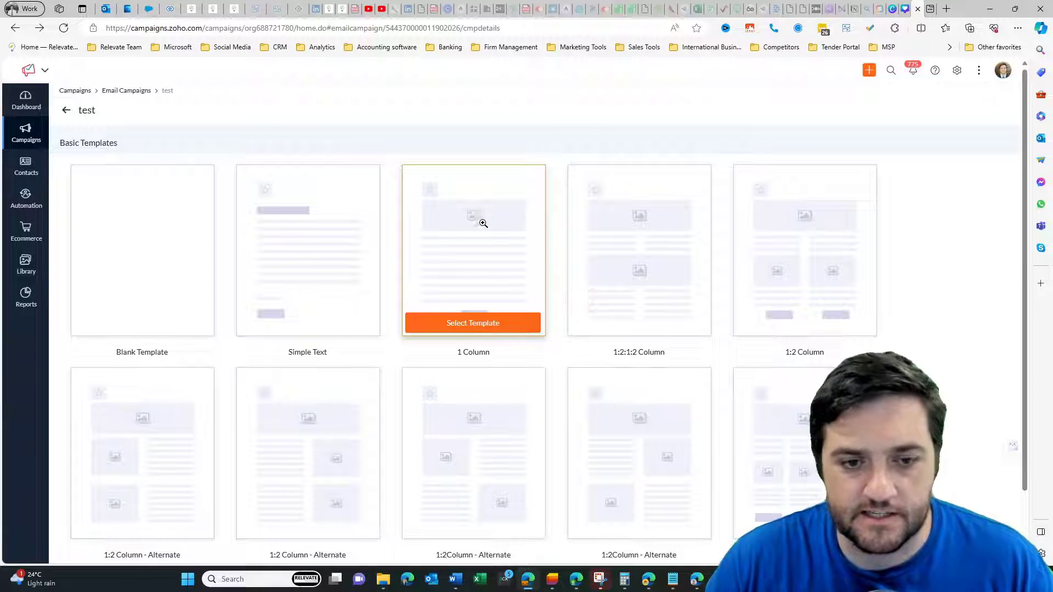
scroll(658, 225, down, 2)
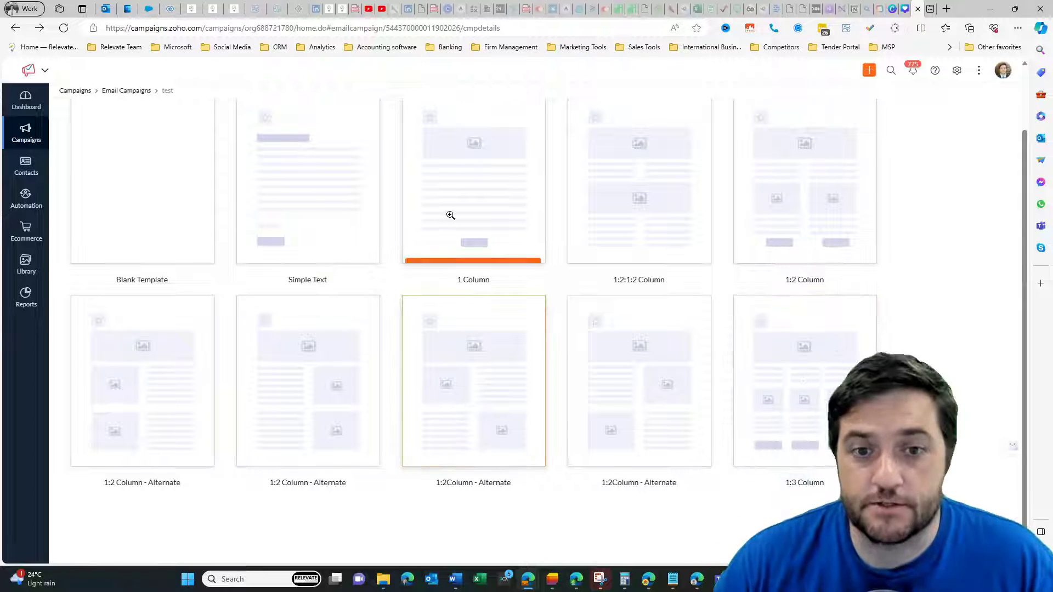
Step: Start the email from the 1 Column basic template
click(476, 251)
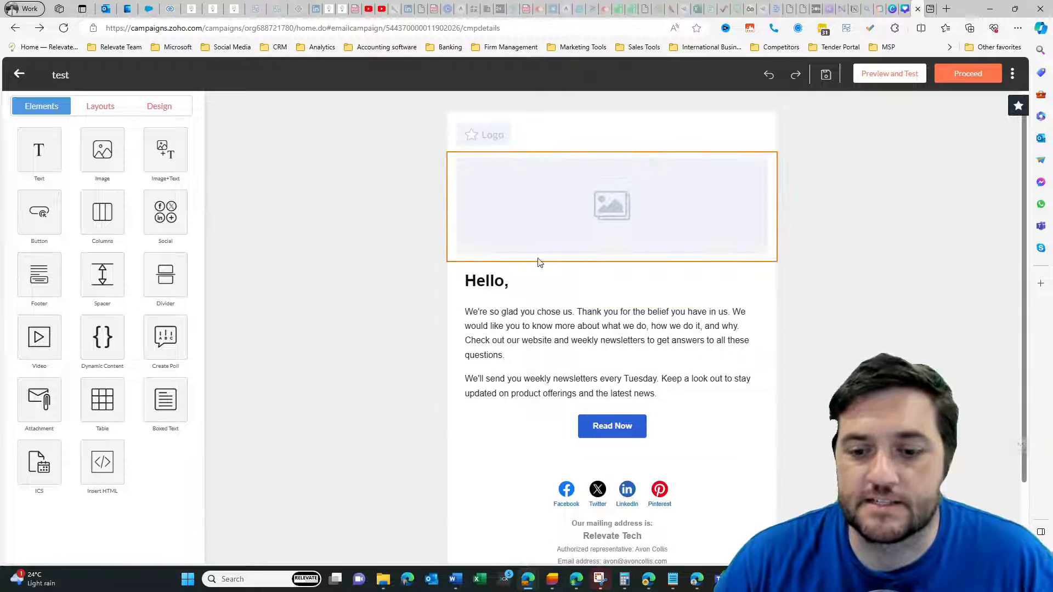
scroll(554, 286, down, 1)
scroll(590, 129, up, 1)
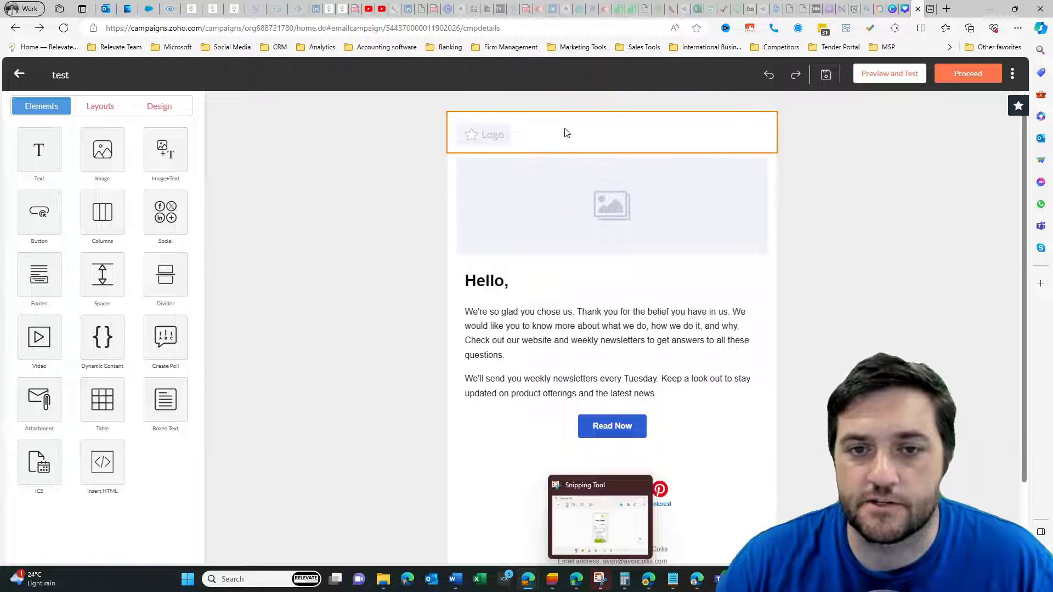
Step: Open the logo block's image properties, close them, then reopen them
click(567, 133)
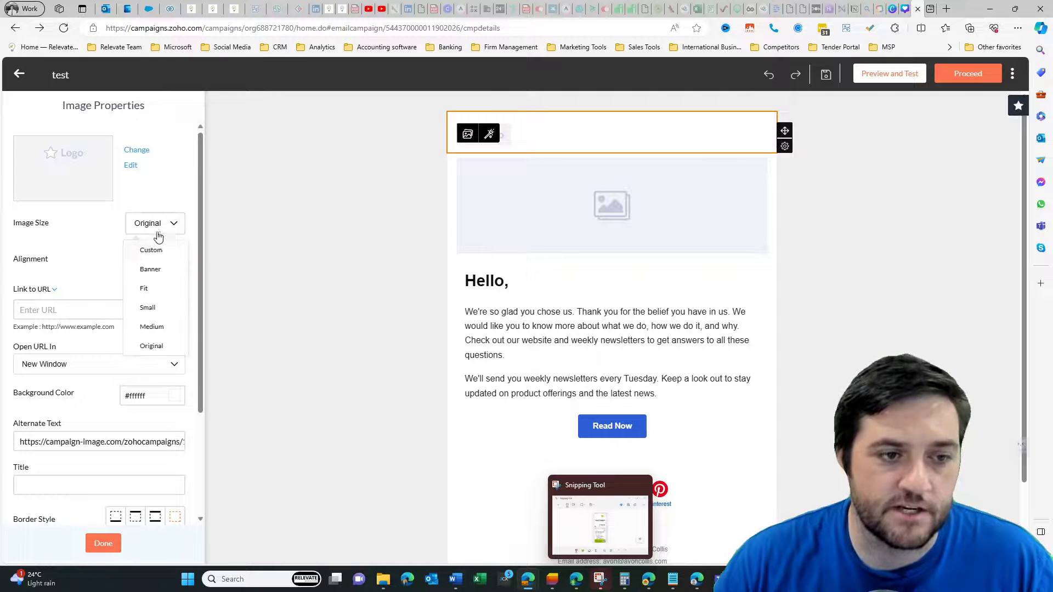
click(152, 345)
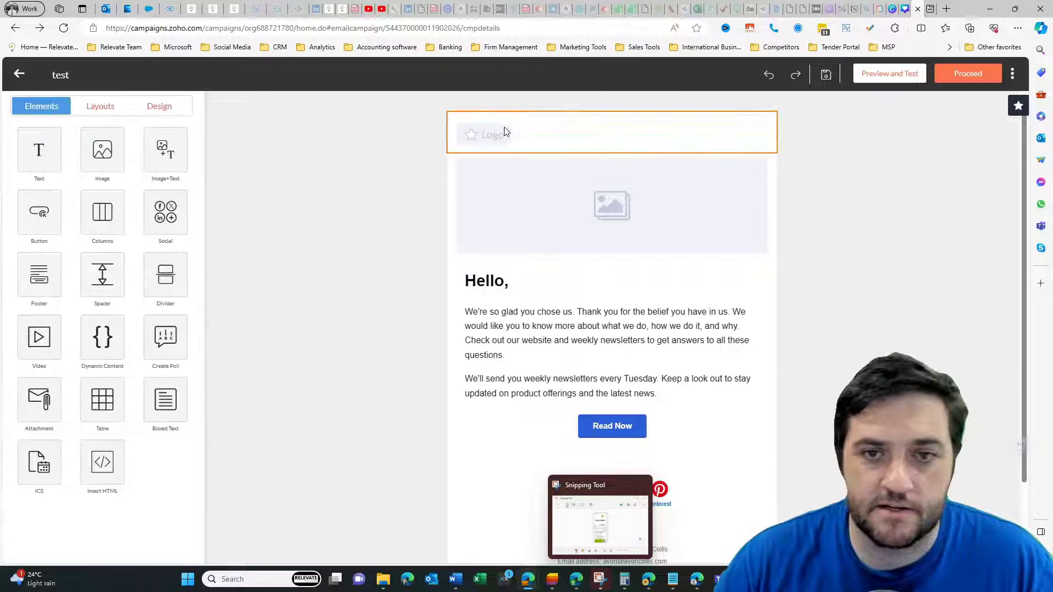
click(530, 144)
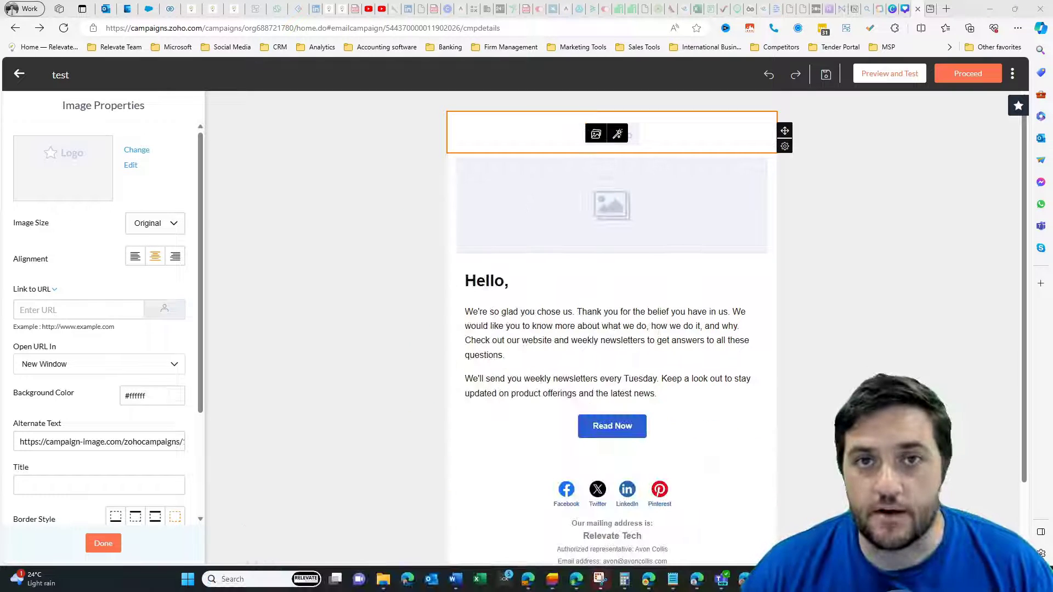
Step: Delete the placeholder image block below the logo
click(554, 198)
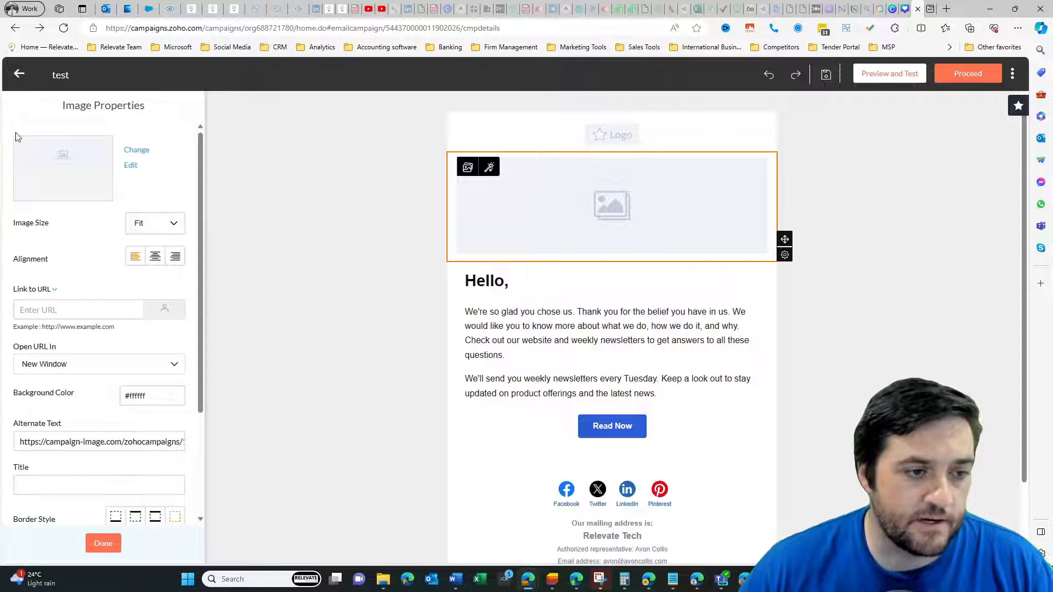
scroll(107, 384, down, 2)
scroll(106, 377, up, 2)
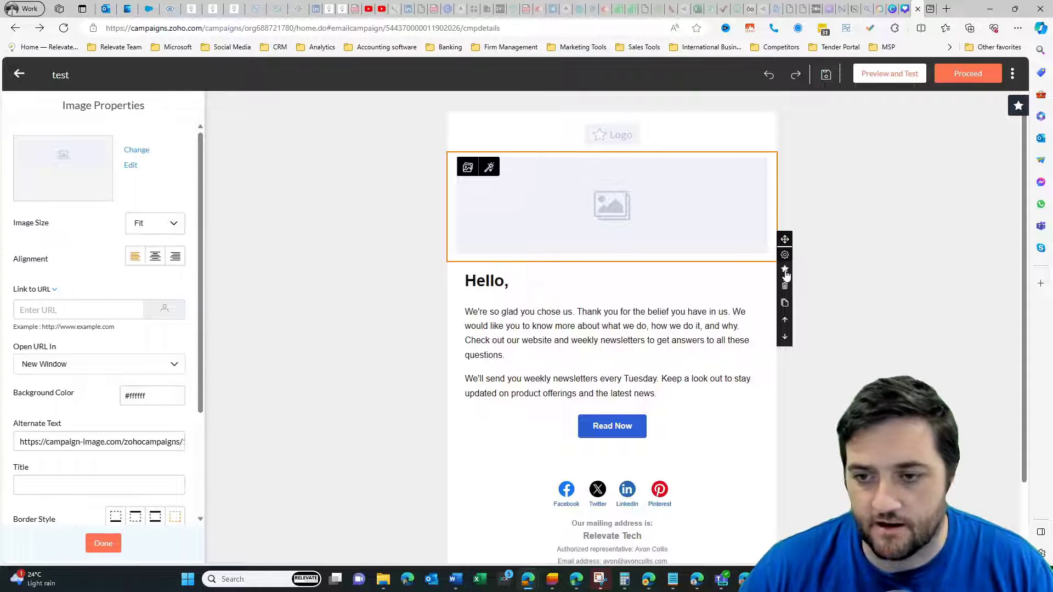
click(785, 287)
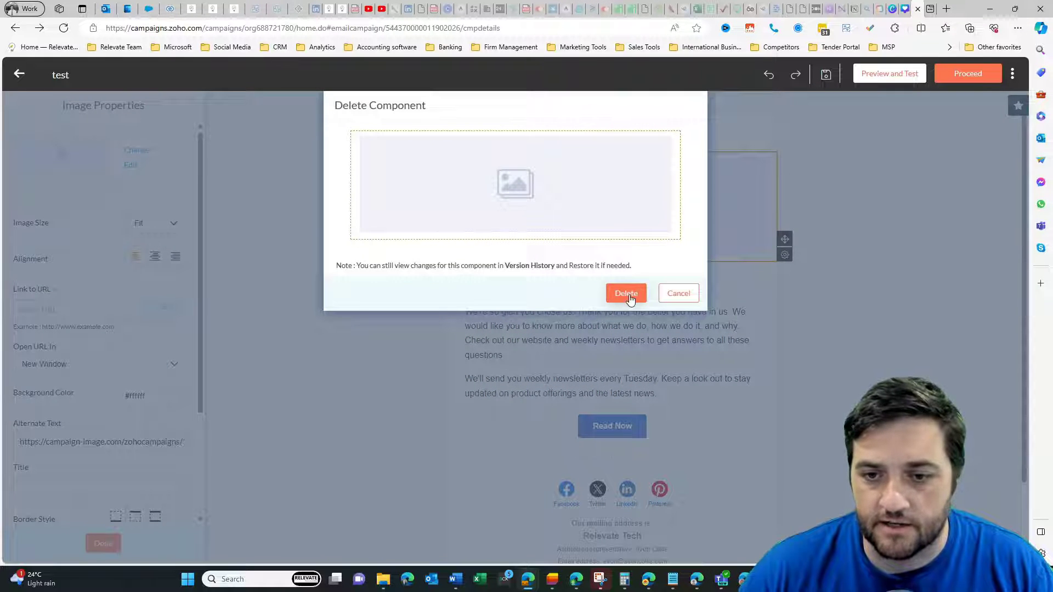
click(629, 295)
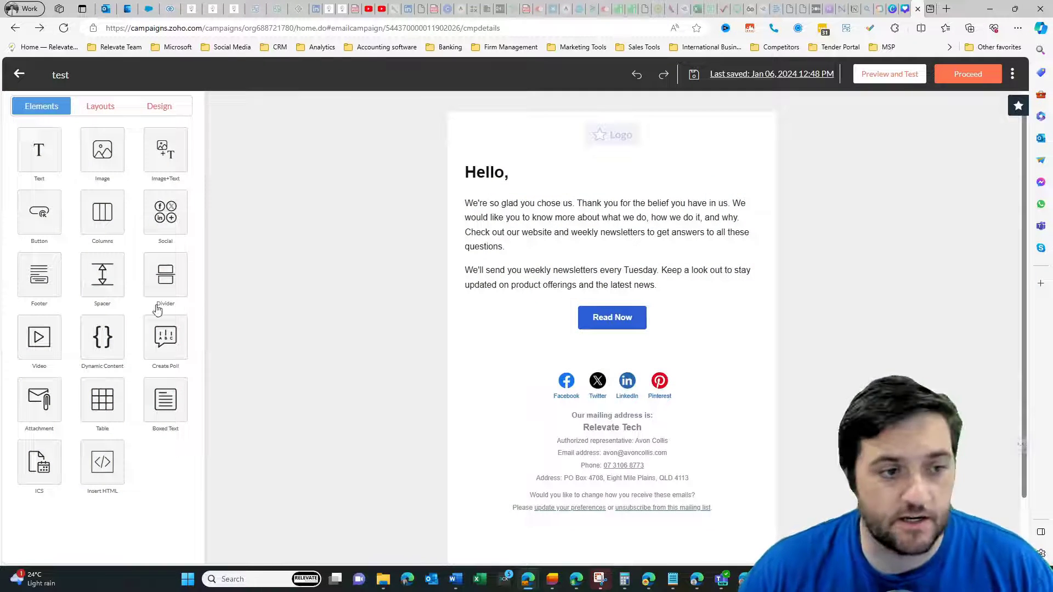
Step: Drag a Video block into the email and paste the YouTube link
click(43, 349)
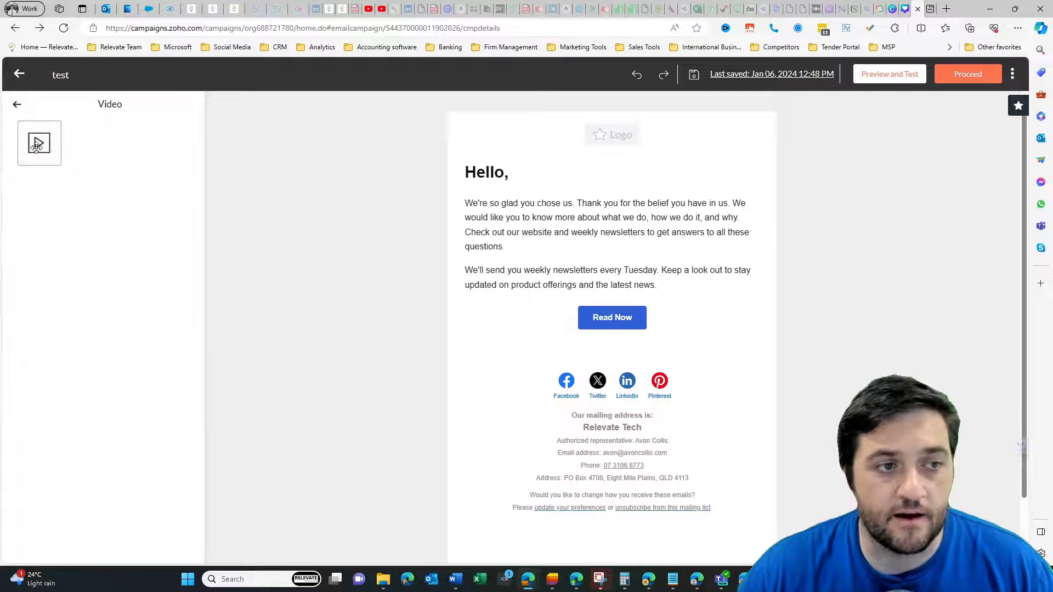
mouse_move(37, 145)
mouse_down()
mouse_move(532, 195)
mouse_move(588, 171)
mouse_up()
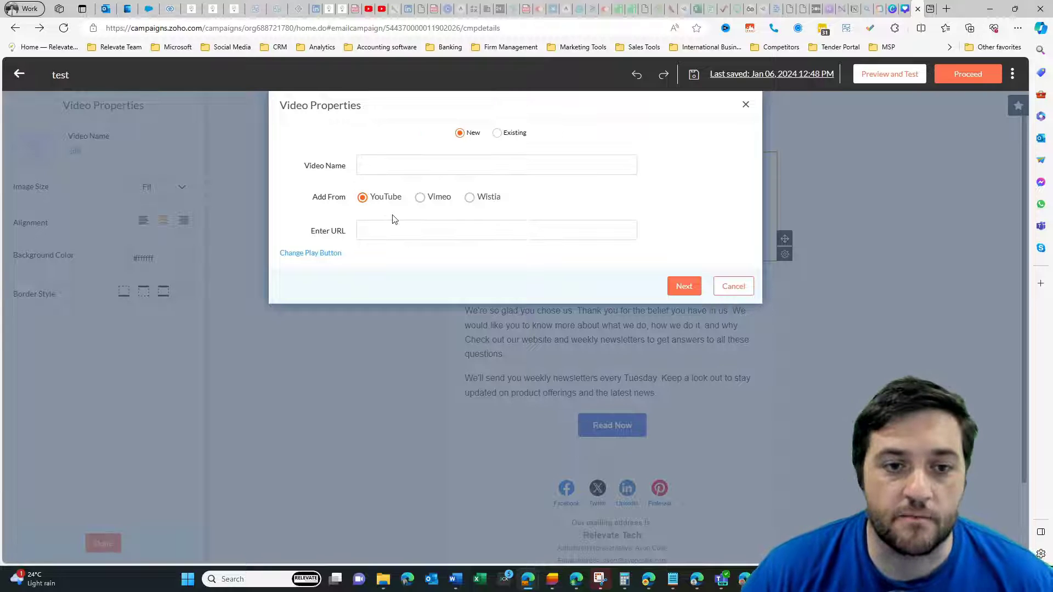
click(389, 231)
text(https://youtu.be/2L-rkGbSyjY)
Step: Name the video ecommerce_tutorial and continue to its details preview
click(393, 166)
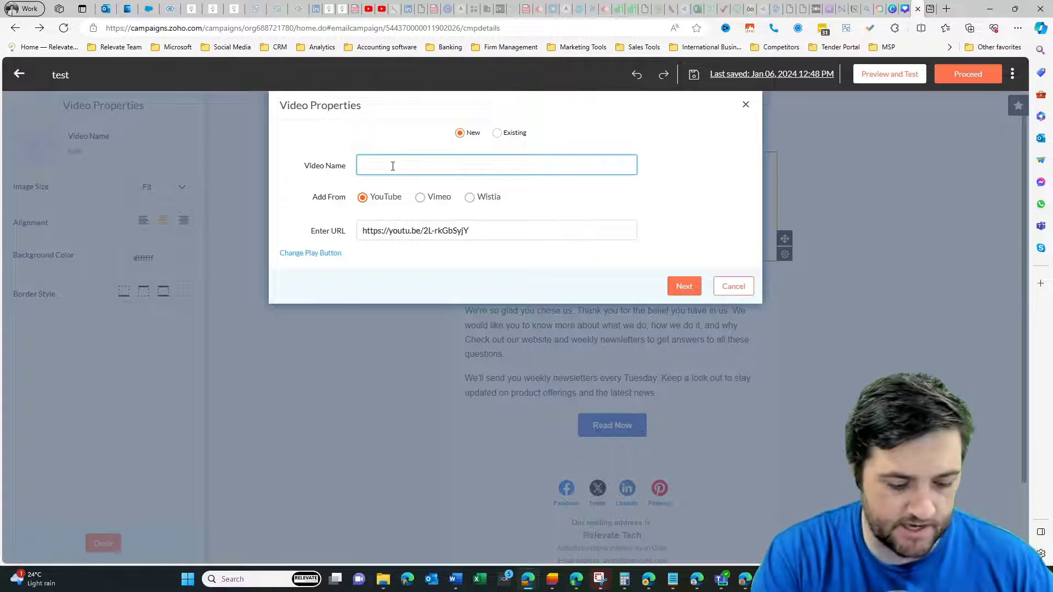
text(Ecommerce Tutorial)
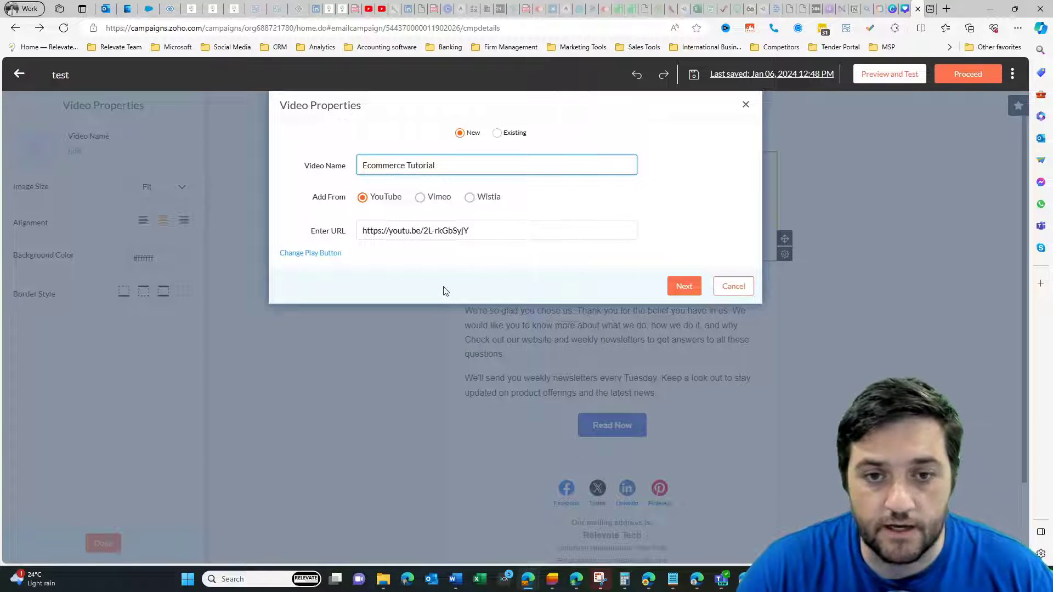
click(477, 195)
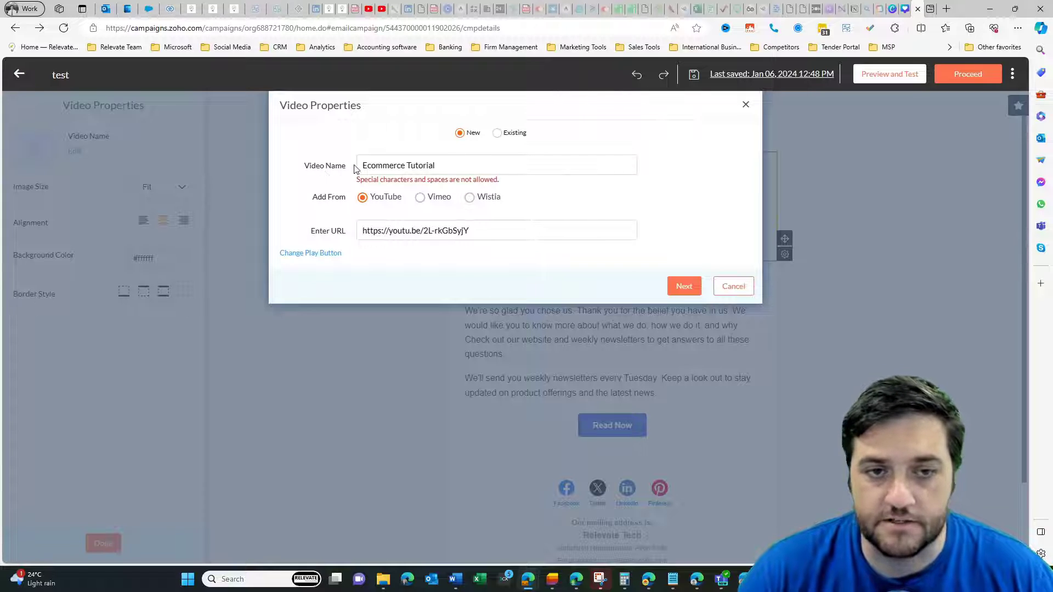
click(364, 166)
text(e)
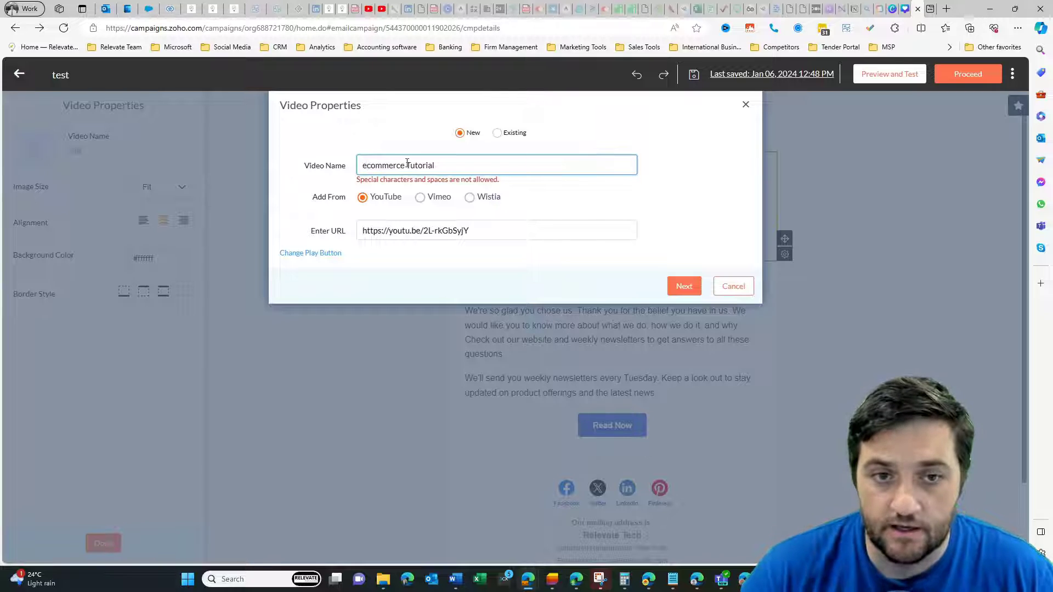
key(BackSpace)
key(shift+Right)
text(t)
text(_)
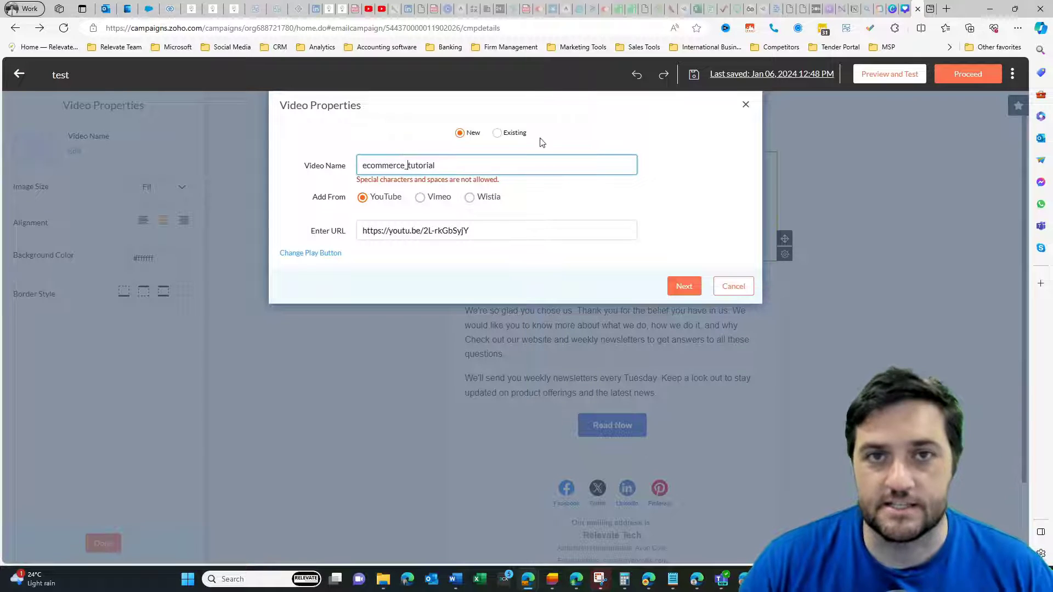
click(538, 146)
click(683, 285)
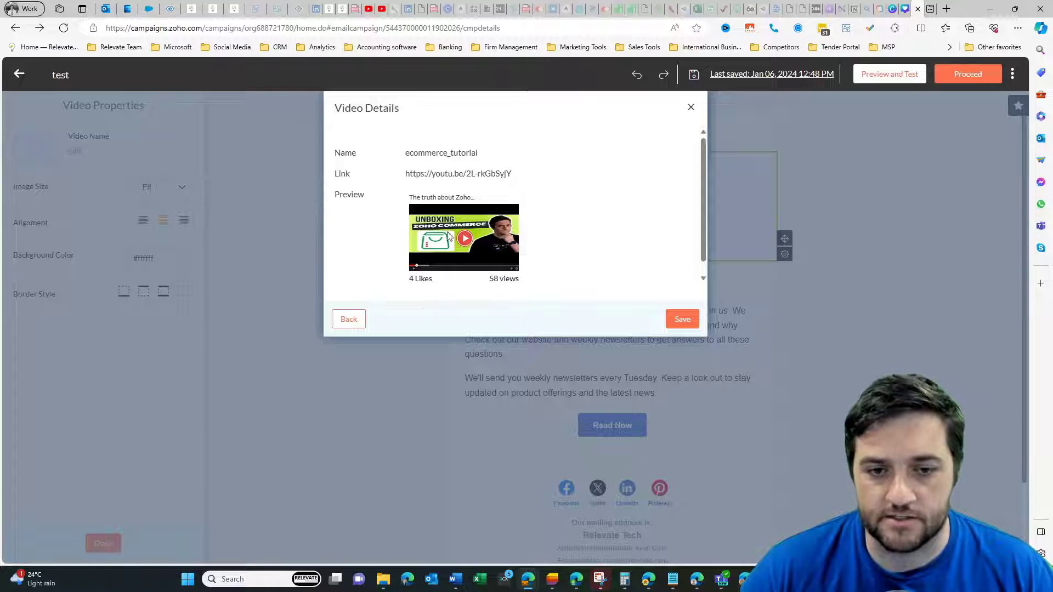
Step: Save the video into the email and show it at its original size
click(682, 319)
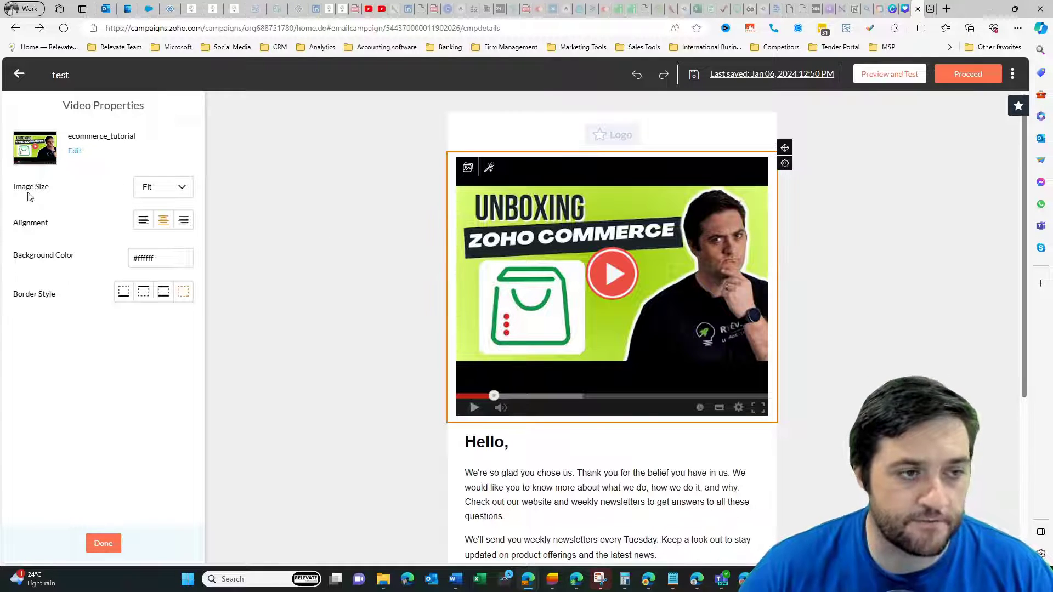
click(166, 195)
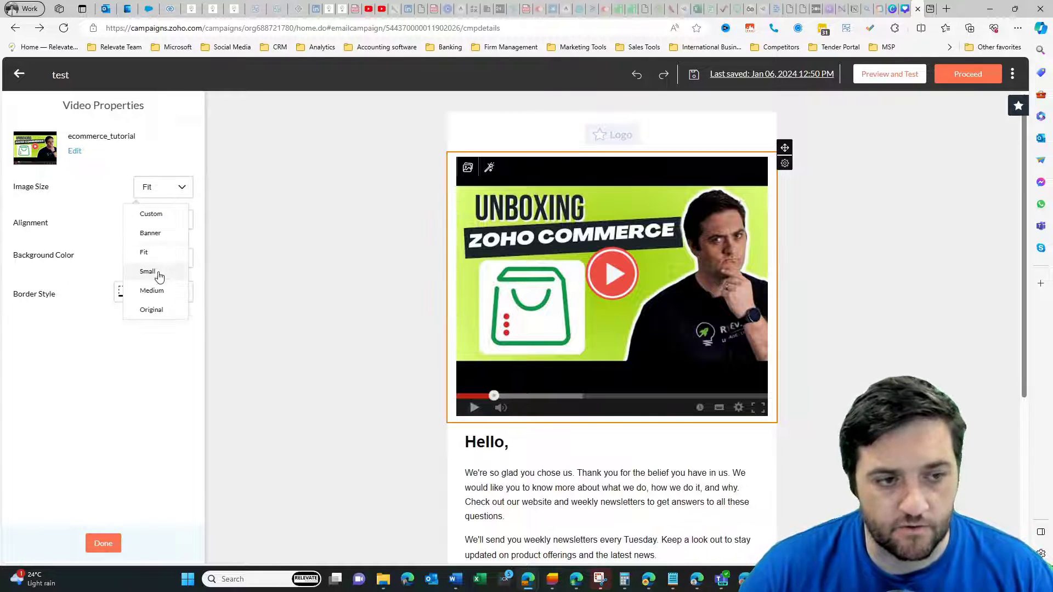
click(161, 311)
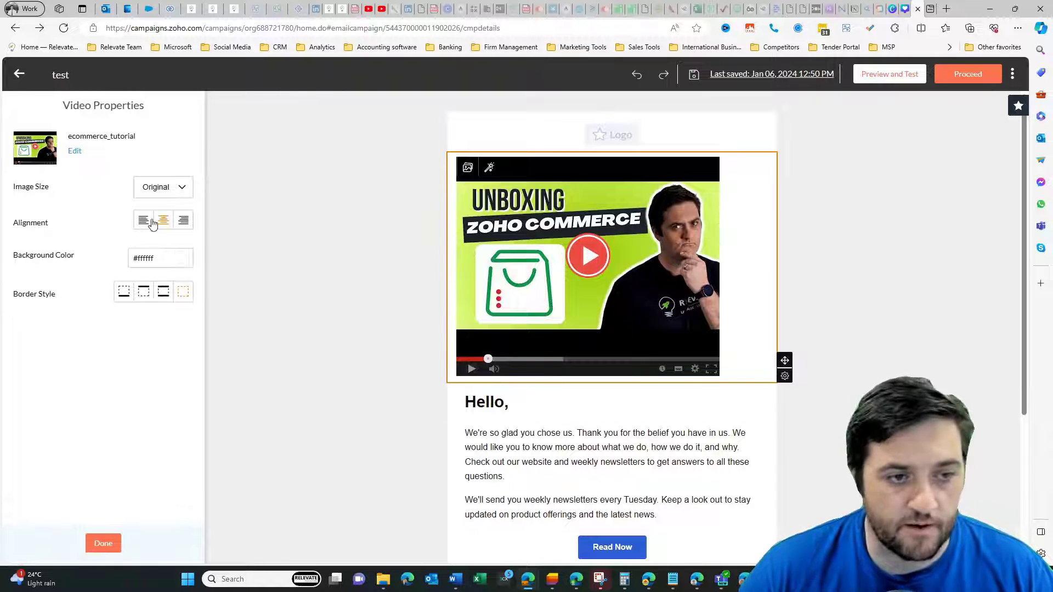
Step: Centre the video in its block after briefly trying left alignment
click(184, 221)
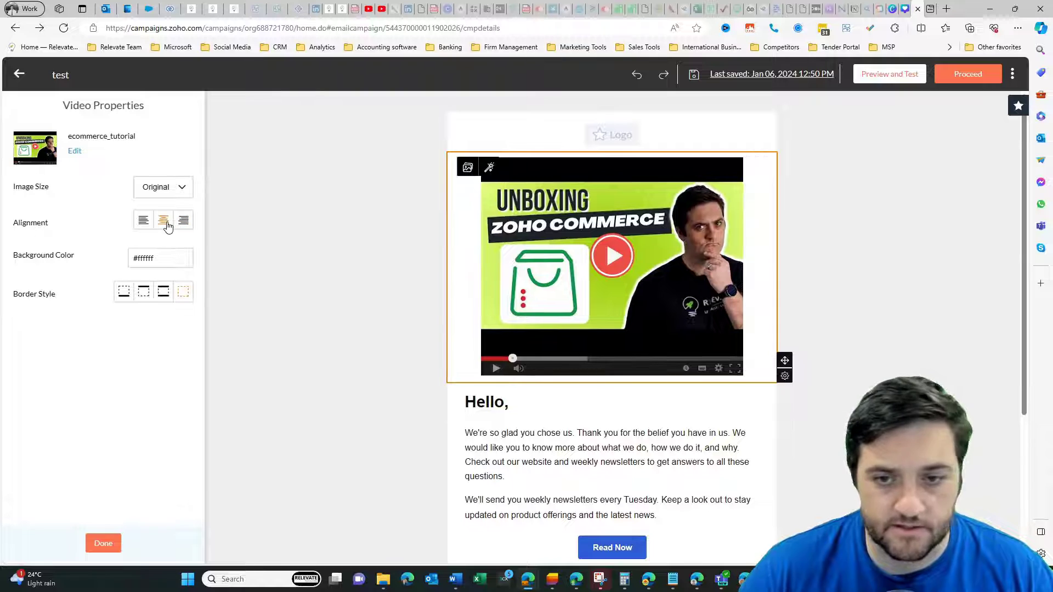
click(143, 223)
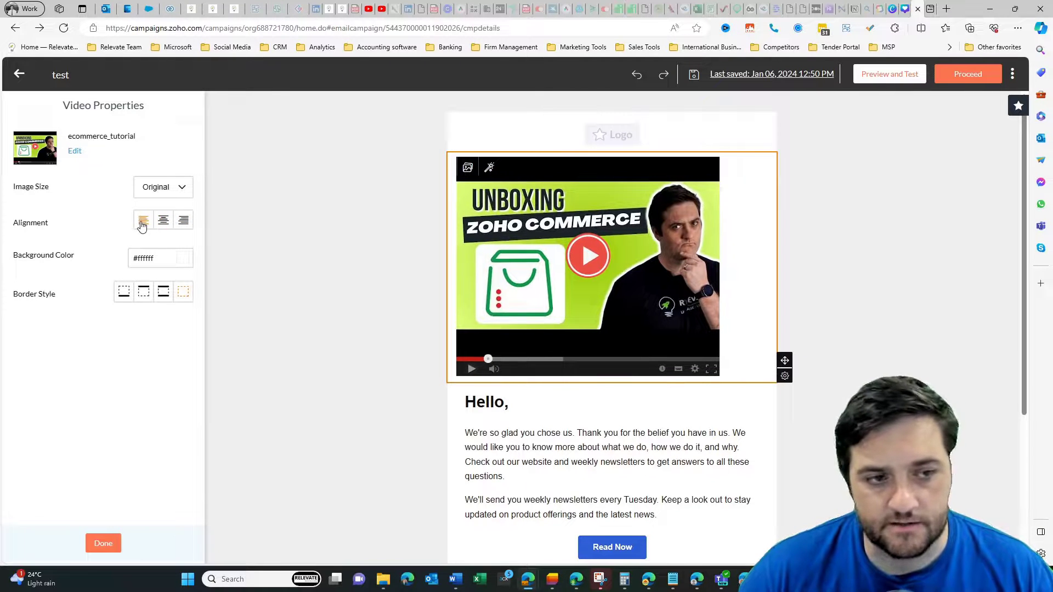
click(163, 225)
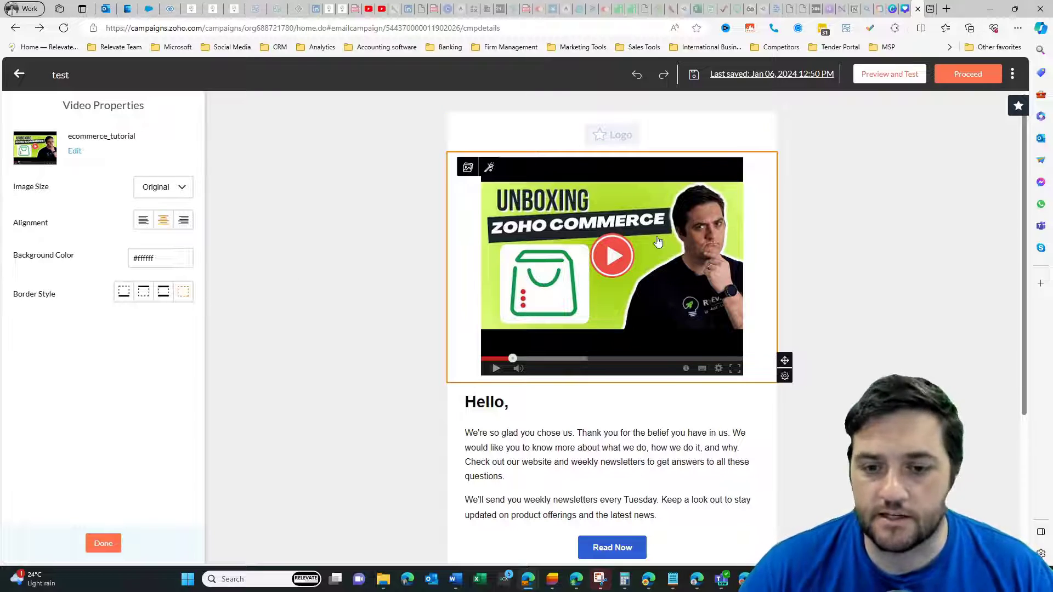
Step: Insert the First Name merge tag so the heading reads 'Hello $[UD:FIRST_NAME||]$,'
scroll(562, 305, down, 3)
click(504, 268)
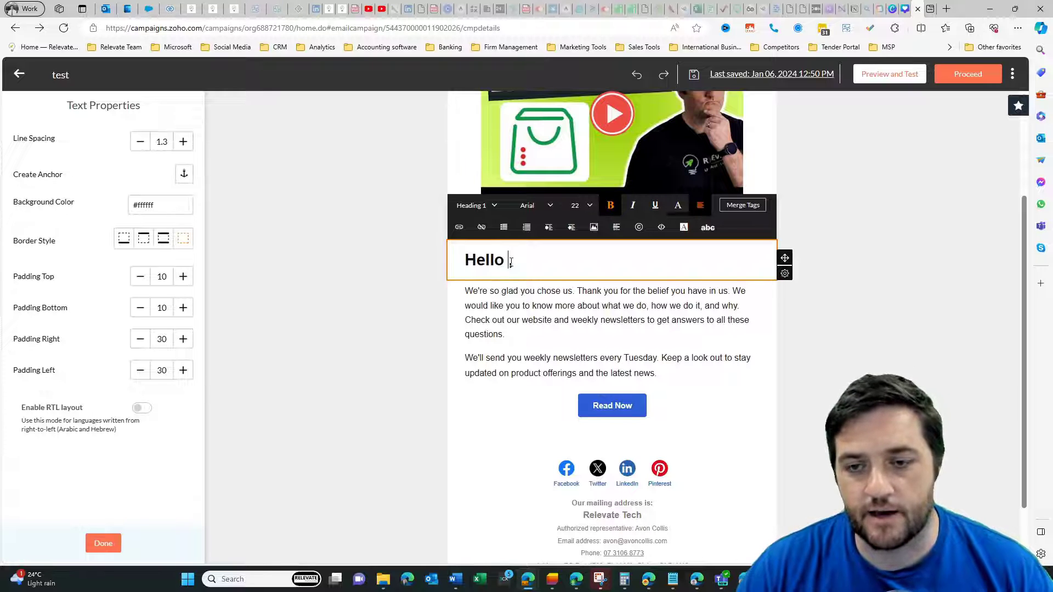
click(736, 207)
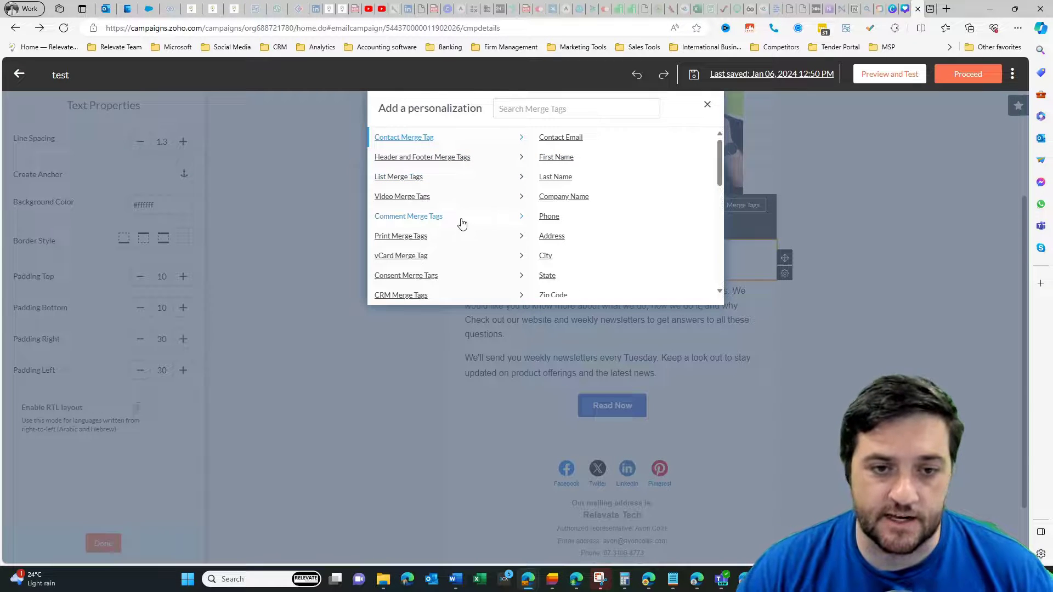
scroll(576, 200, down, 2)
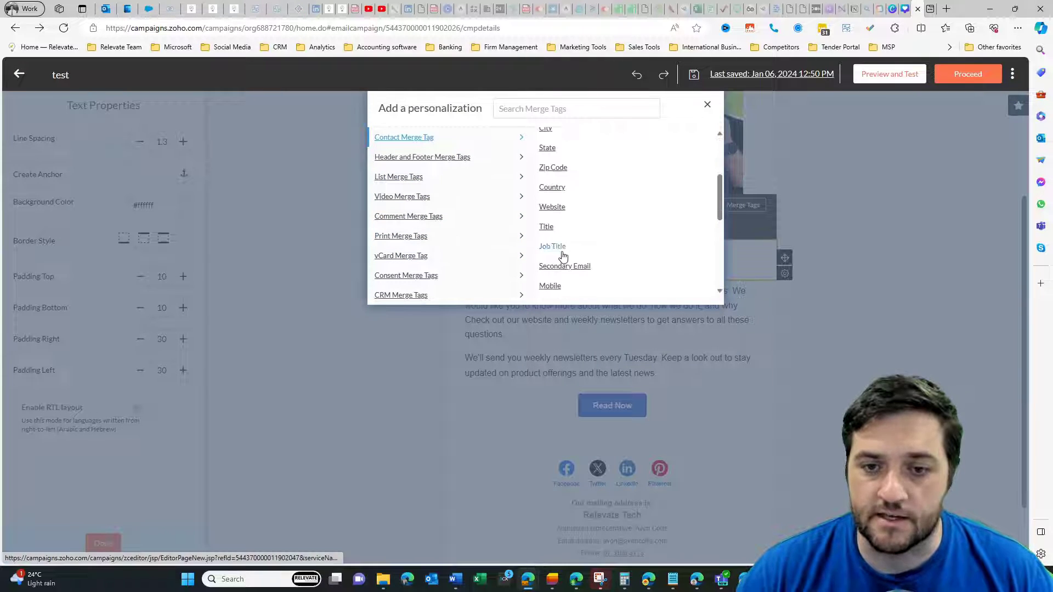
scroll(565, 253, down, 1)
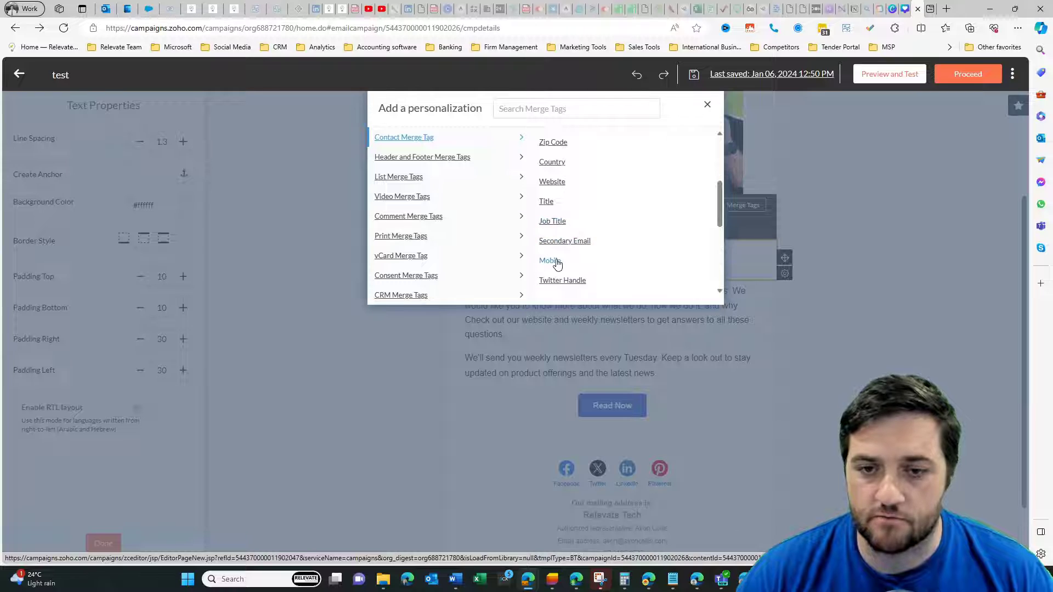
scroll(606, 241, down, 5)
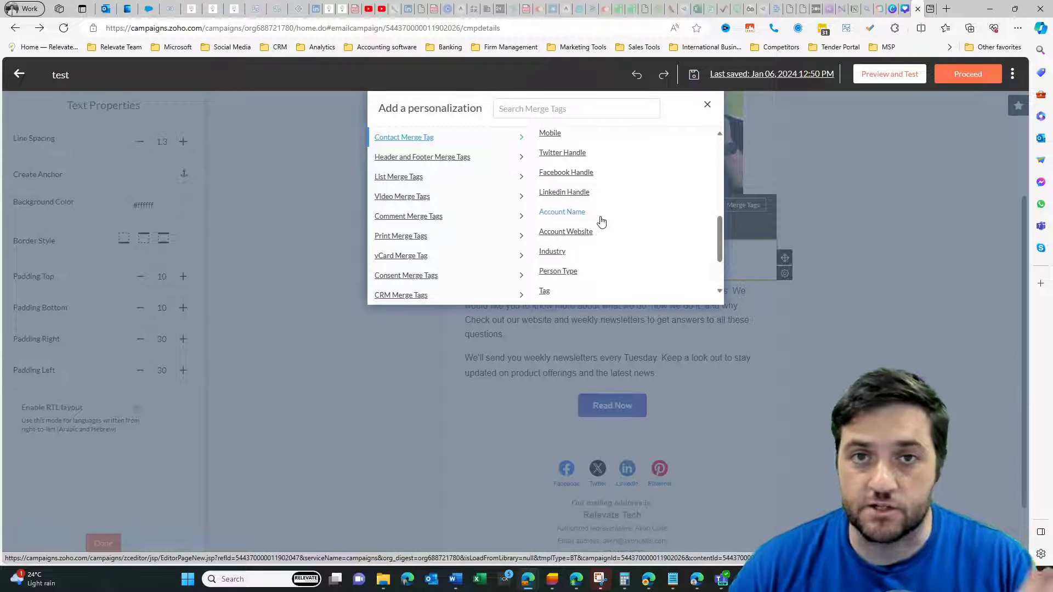
scroll(581, 217, up, 3)
scroll(569, 216, up, 5)
scroll(562, 153, up, 2)
click(555, 158)
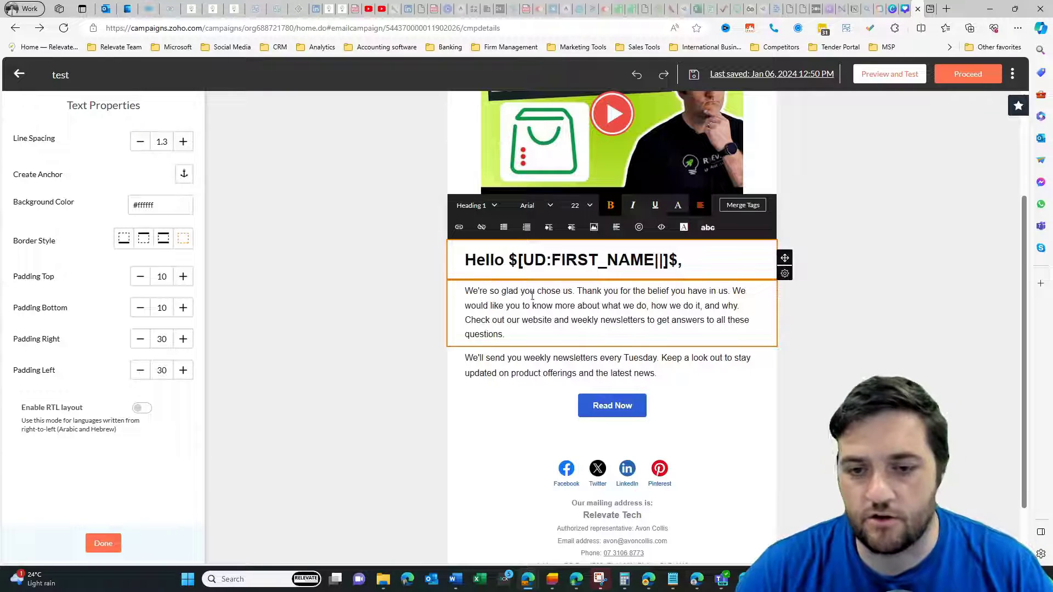
Step: Check the opening paragraph's font and size options and select the word We're
click(475, 293)
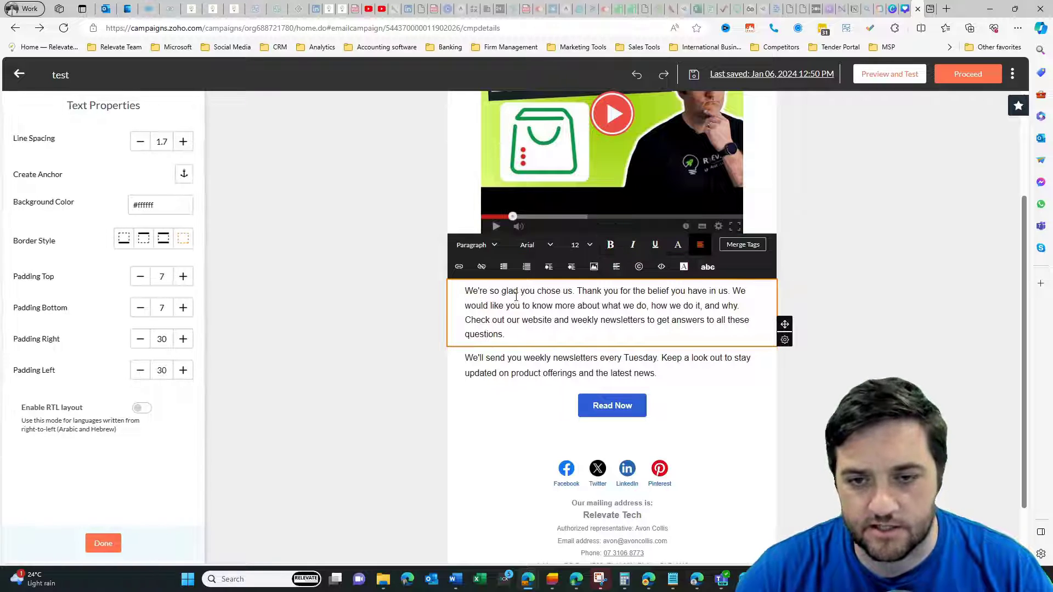
click(535, 246)
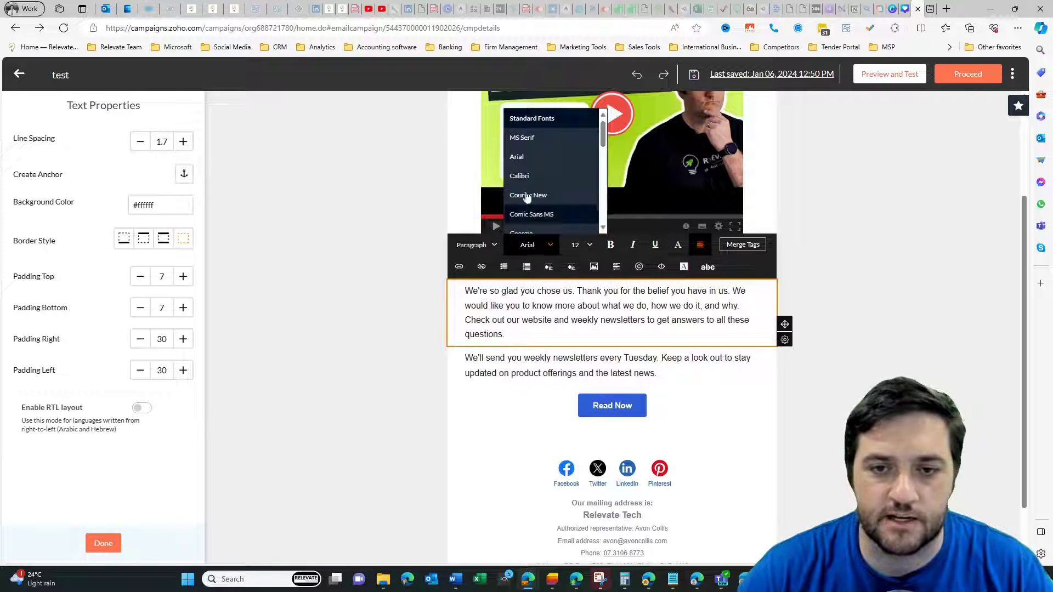
click(582, 245)
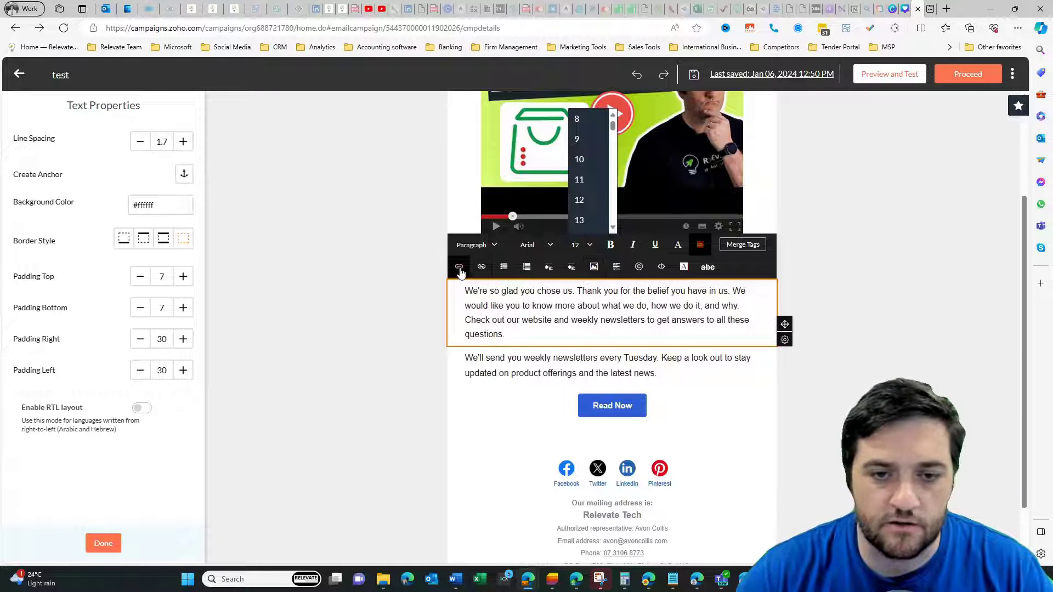
click(482, 269)
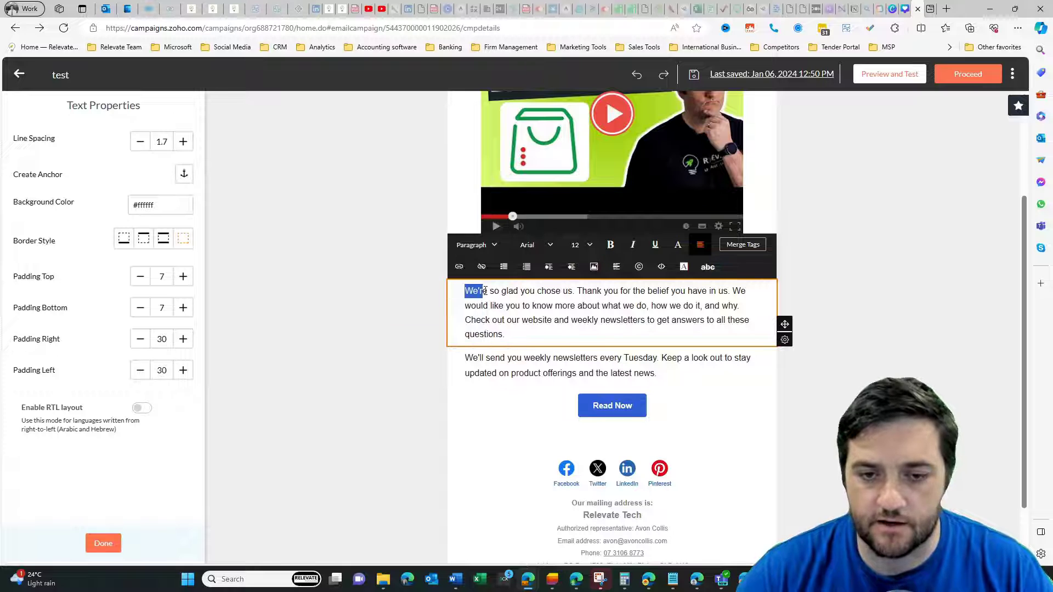
Step: Link 'We're' to the pasted YouTube URL, opening in a new window
click(459, 266)
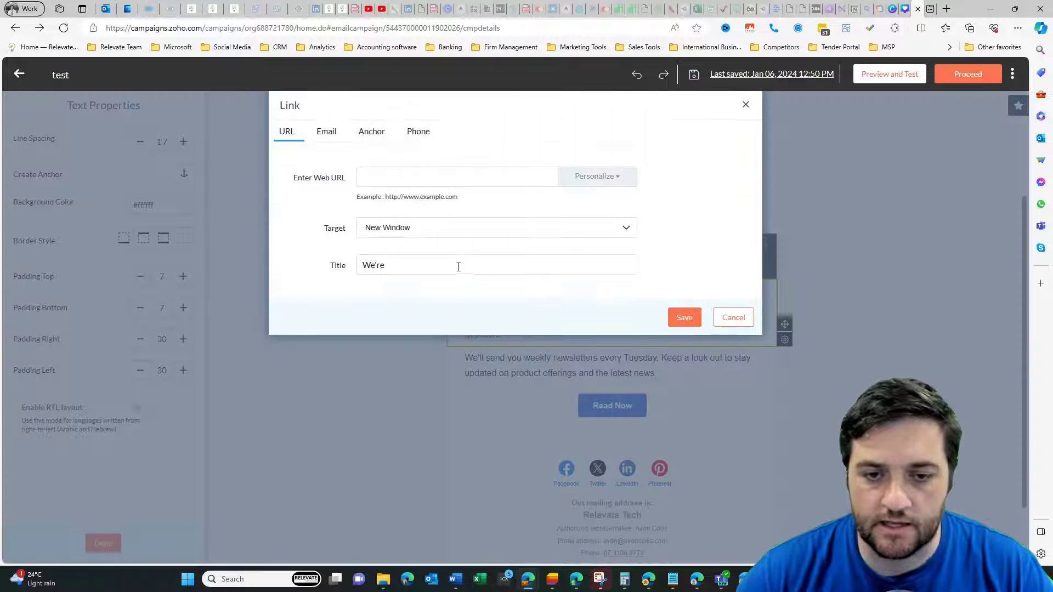
click(391, 179)
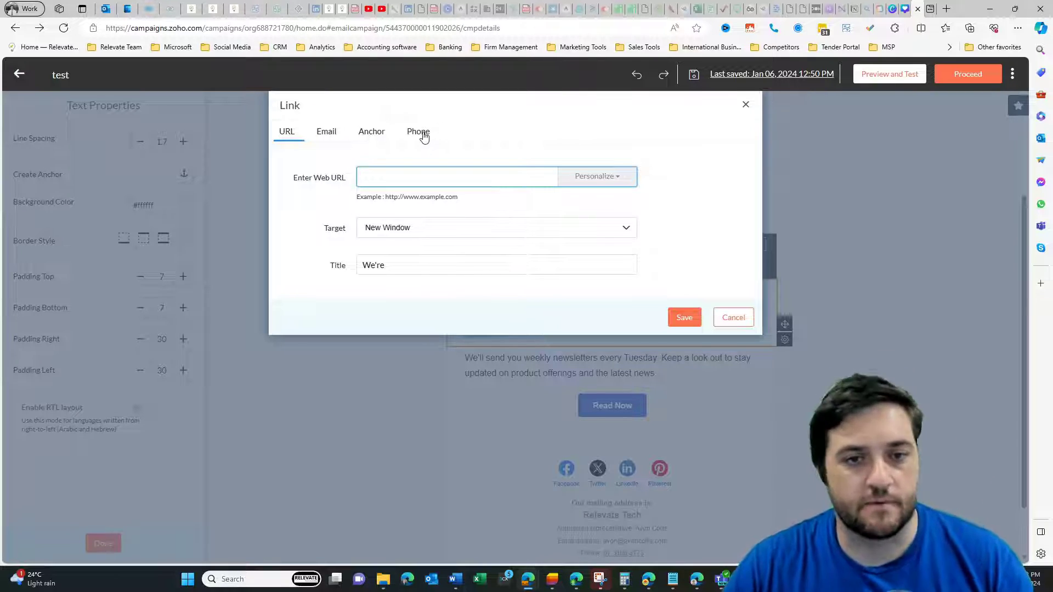
text(https://youtu.be/2L-rkGbSyjY)
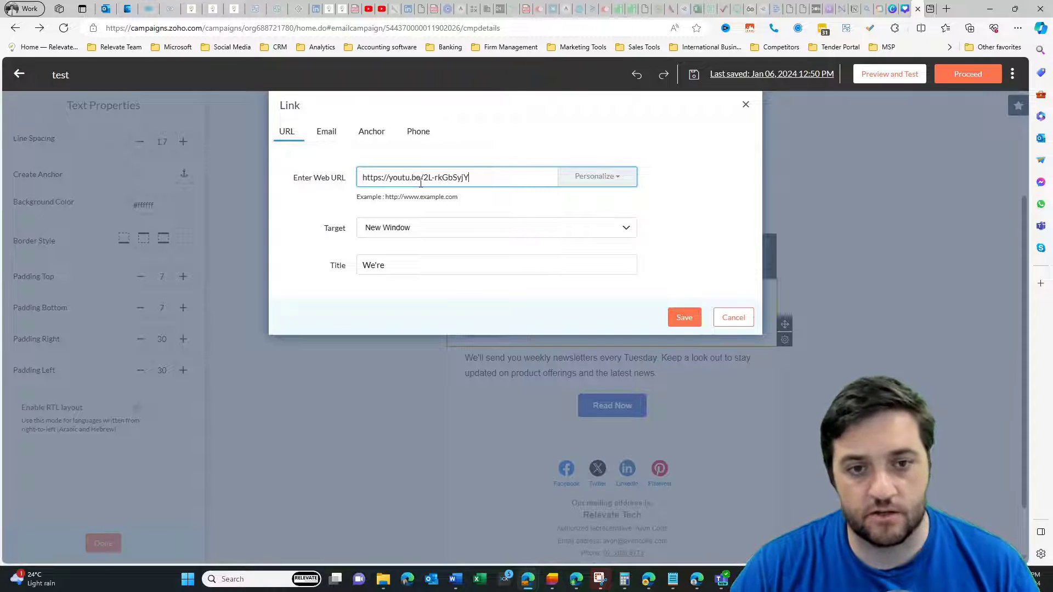
click(619, 184)
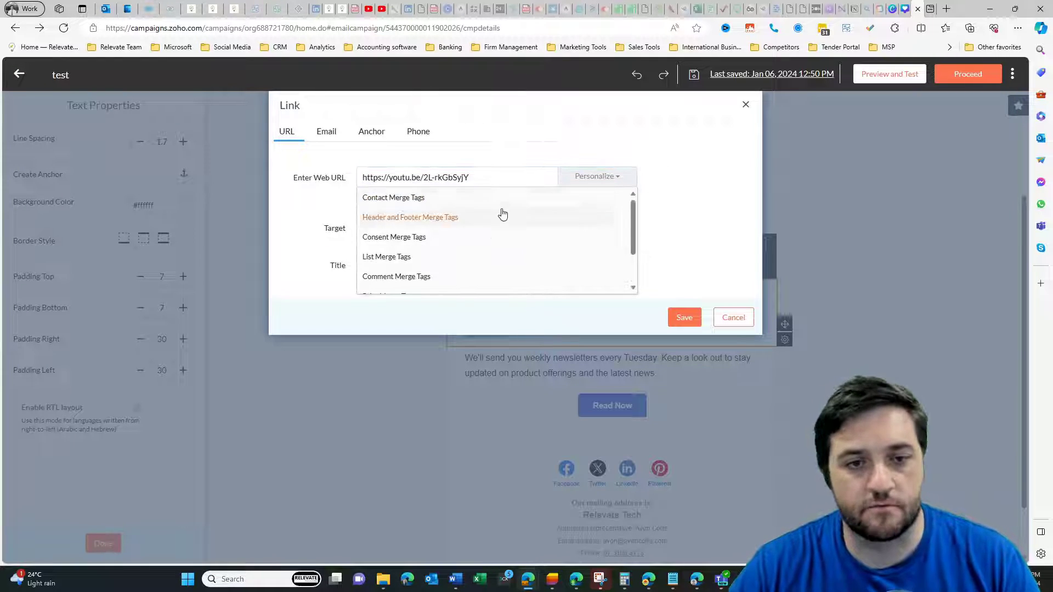
scroll(478, 220, down, 2)
scroll(439, 214, up, 2)
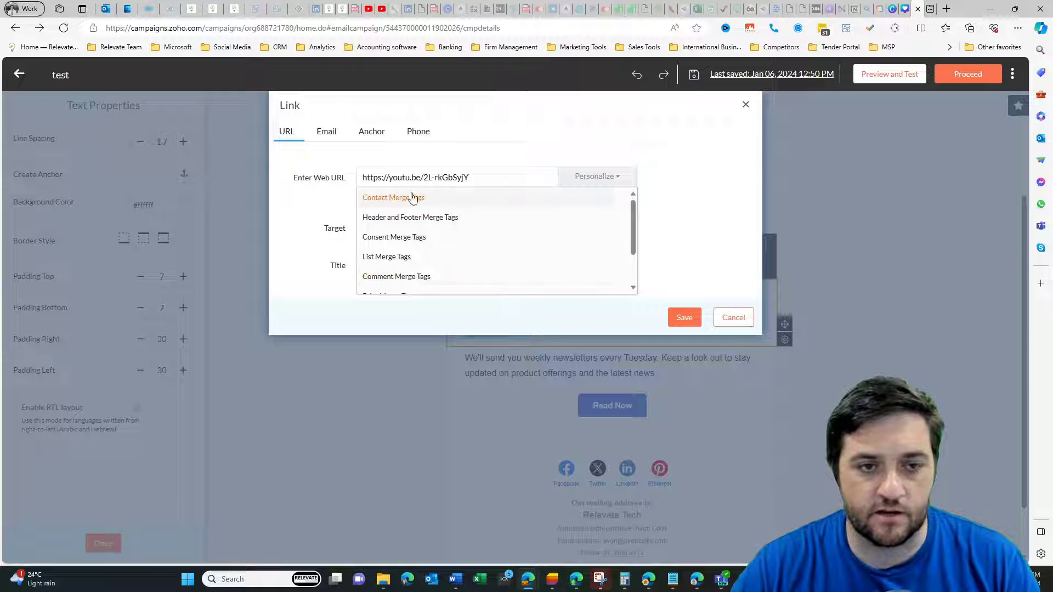
click(412, 237)
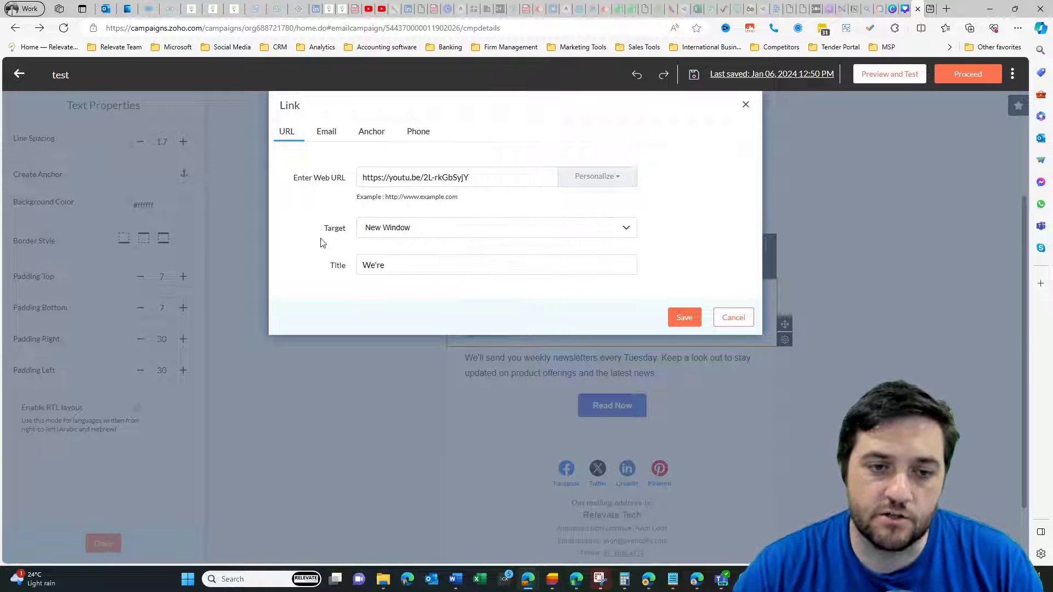
click(449, 231)
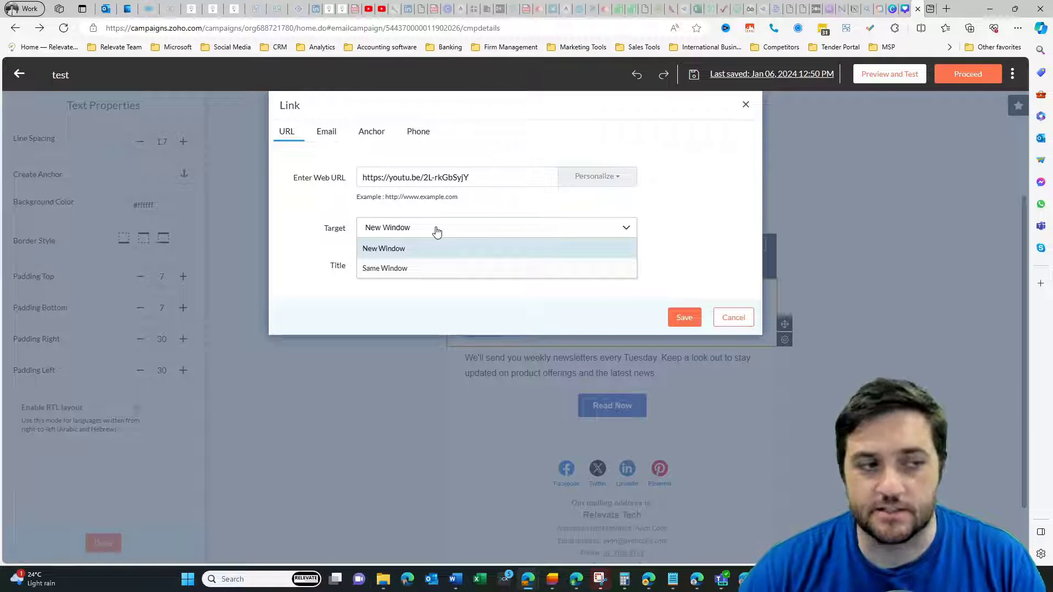
click(437, 232)
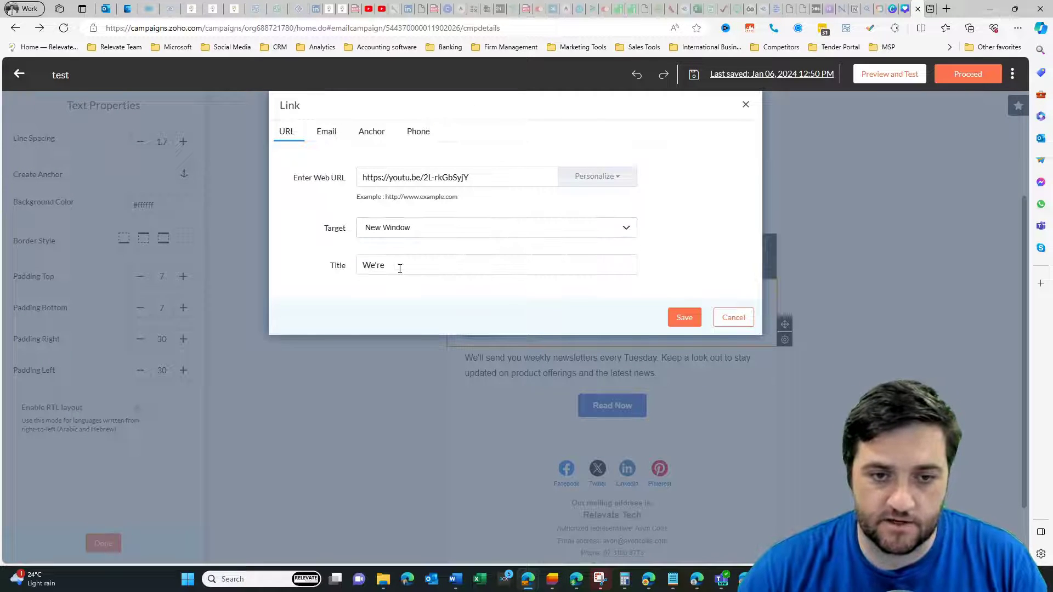
click(692, 318)
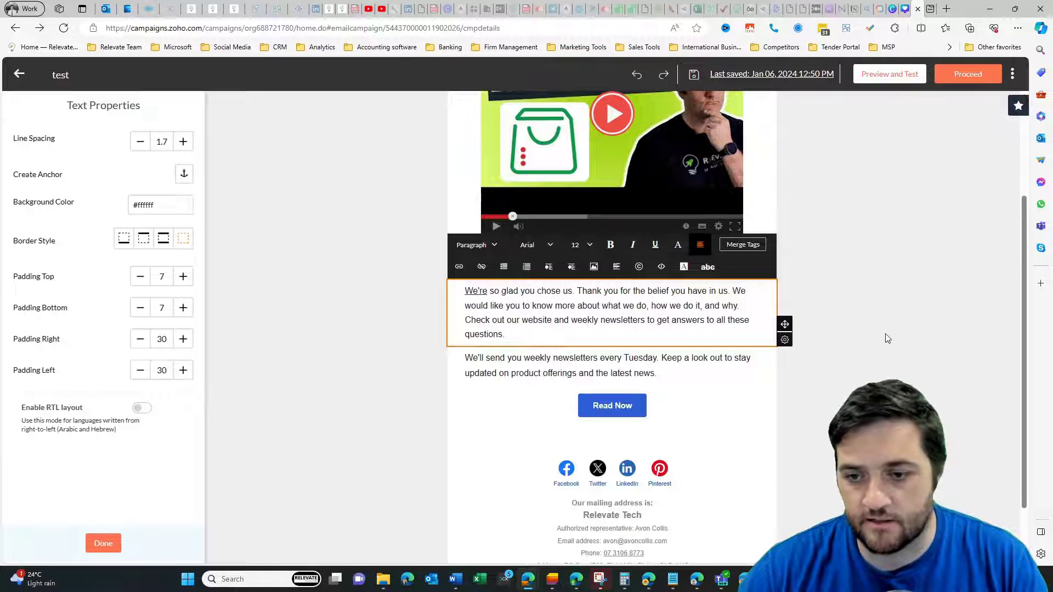
scroll(787, 365, down, 1)
Step: Relabel the Read Now button 'Watch Now' and link it to the pasted YouTube video address
click(661, 347)
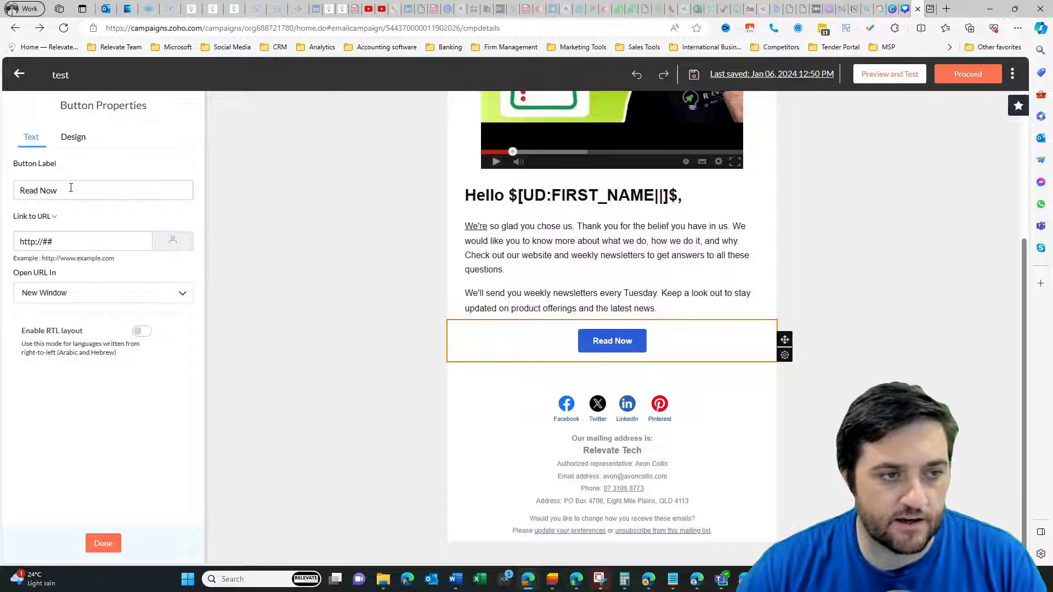
drag(74, 187, 15, 185)
text(Watch Now)
click(53, 242)
drag(53, 241, 20, 241)
text(https://youtu.be/2L-rkGbSyjY)
key(BackSpace)
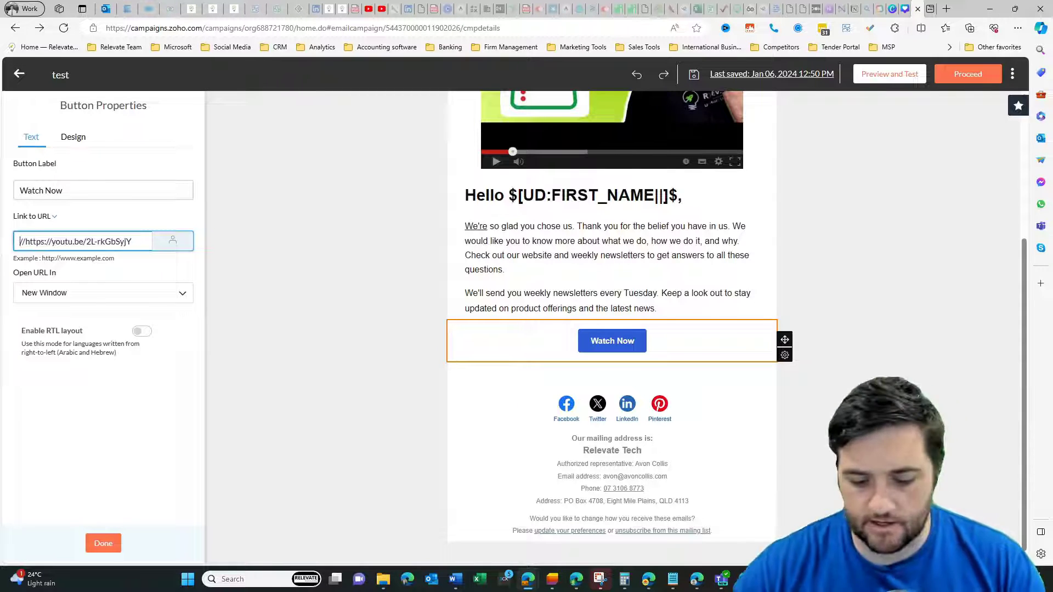
key(Delete)
key(Delete)
click(88, 279)
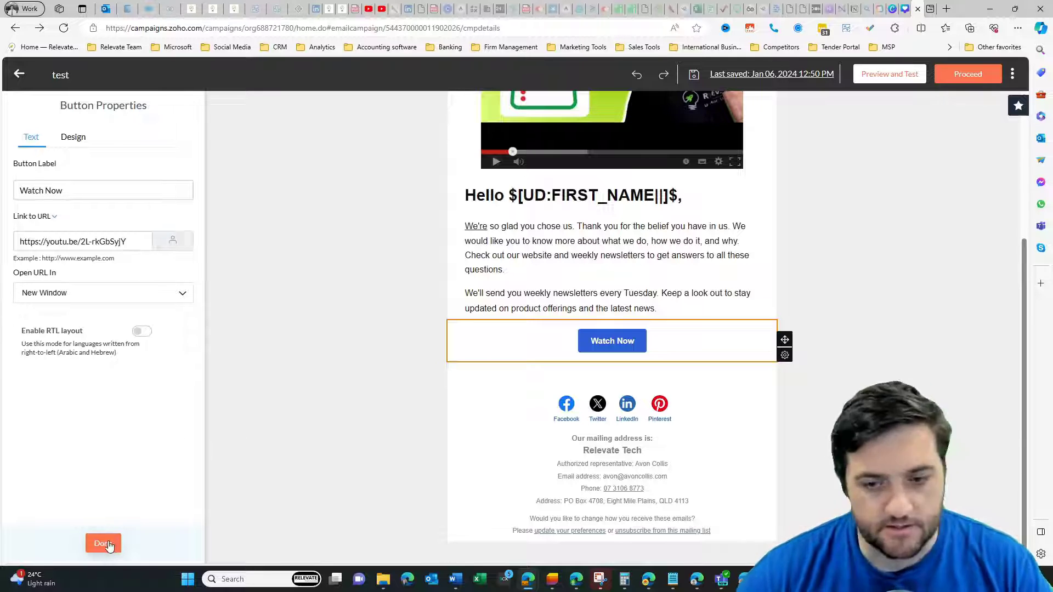
Step: Set the button colour to green #99cc00 in its design settings
click(79, 140)
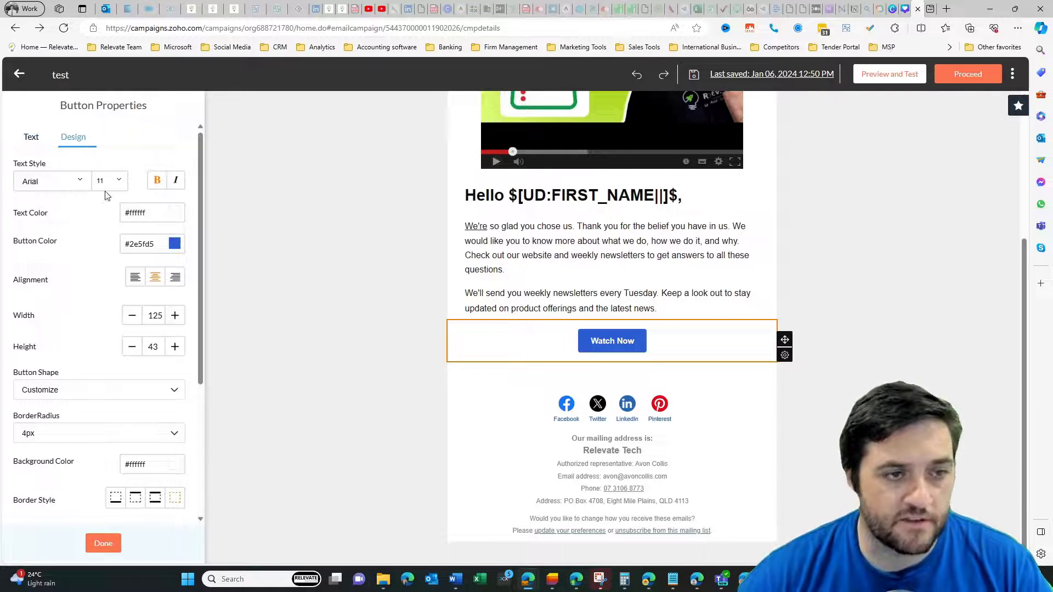
click(174, 244)
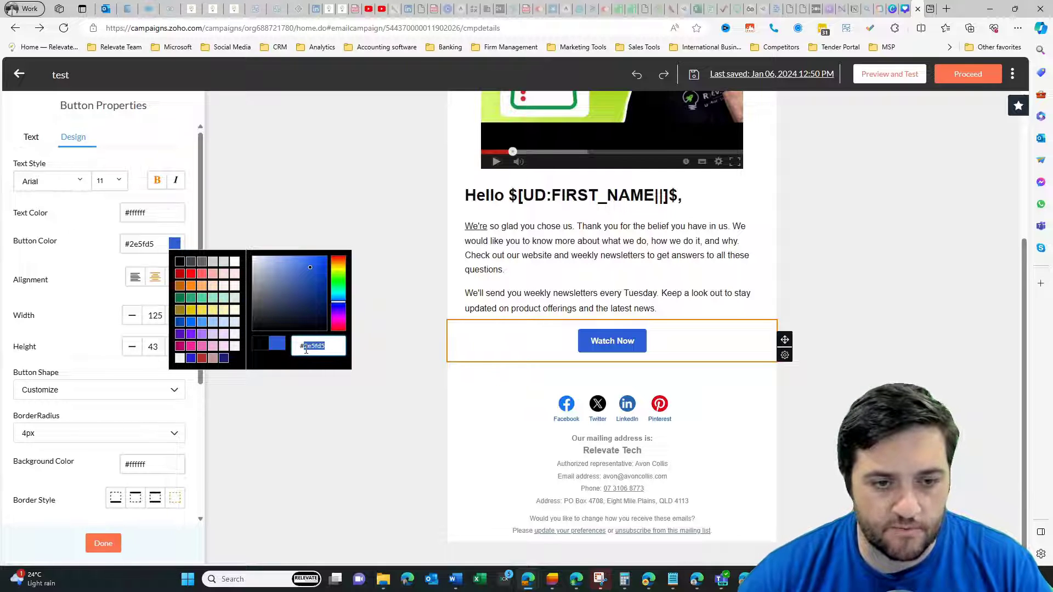
text(99cc0)
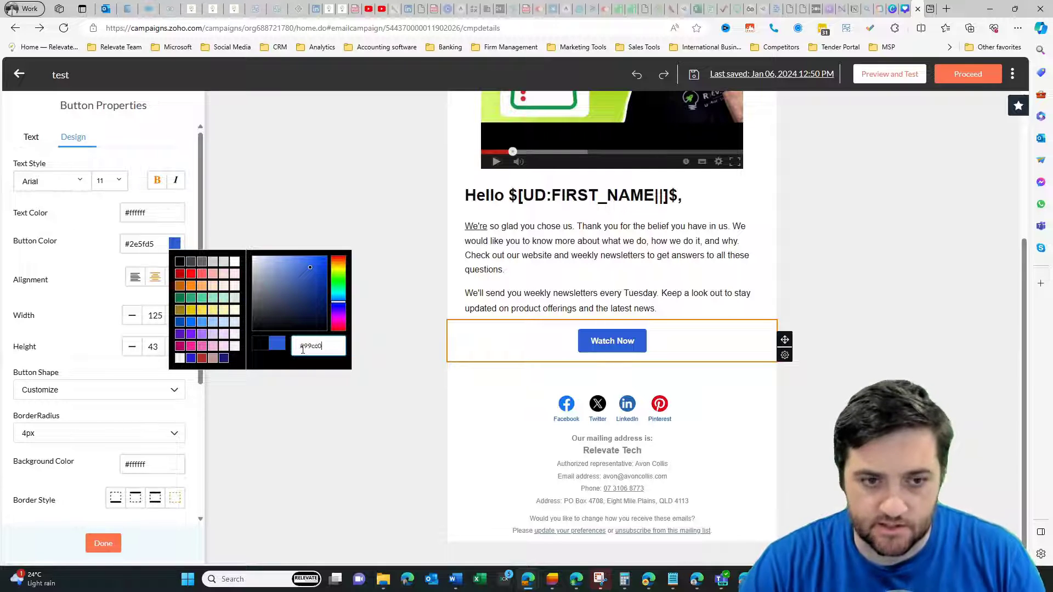
text(0)
click(524, 407)
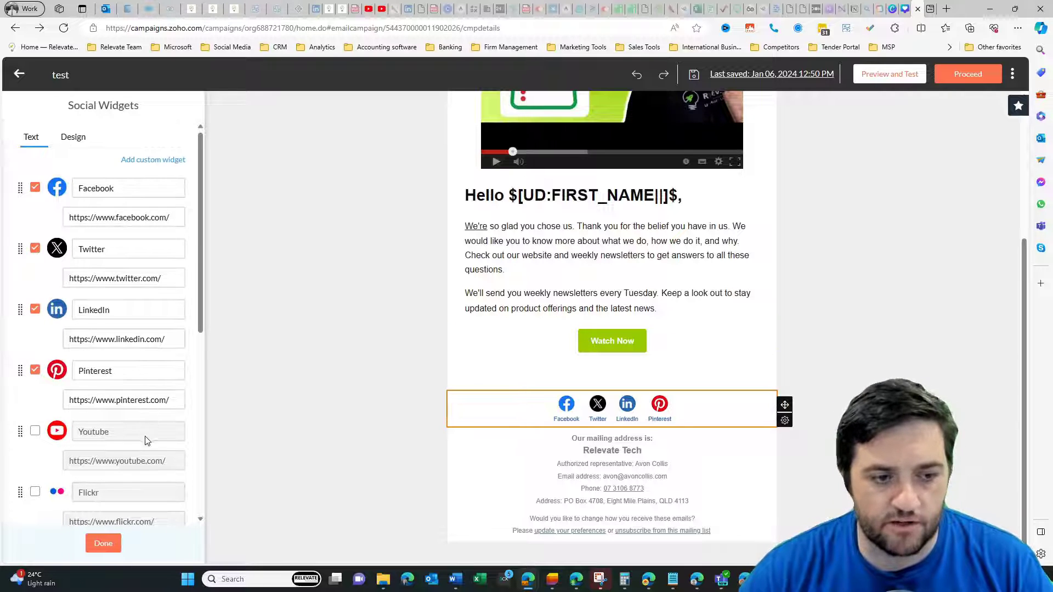
Step: Add YouTube to the social icons row with the channel's own YouTube address
scroll(143, 447, down, 5)
scroll(131, 417, up, 4)
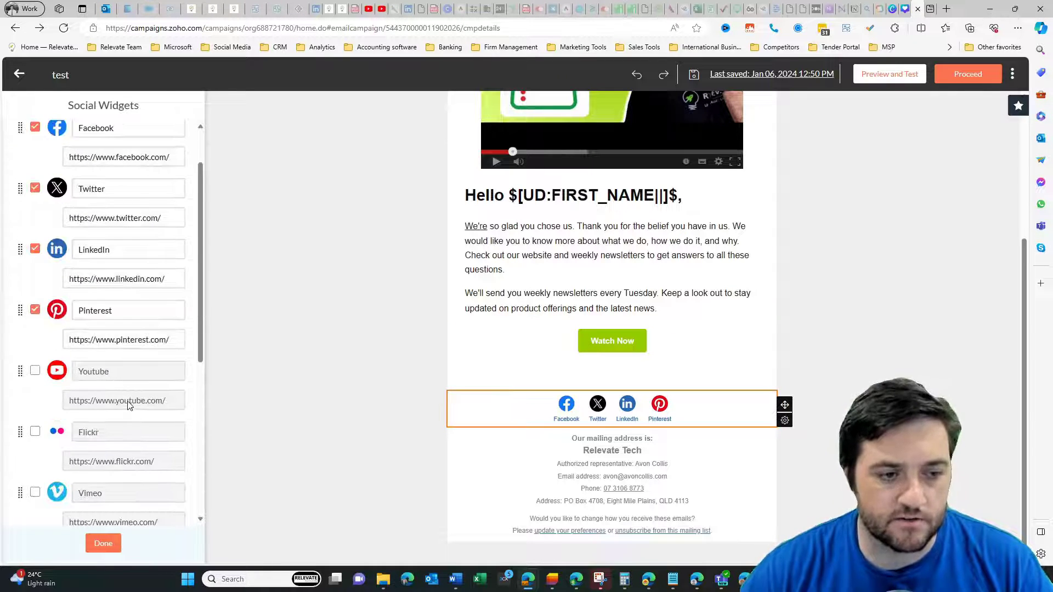
click(35, 372)
drag(181, 401, 53, 404)
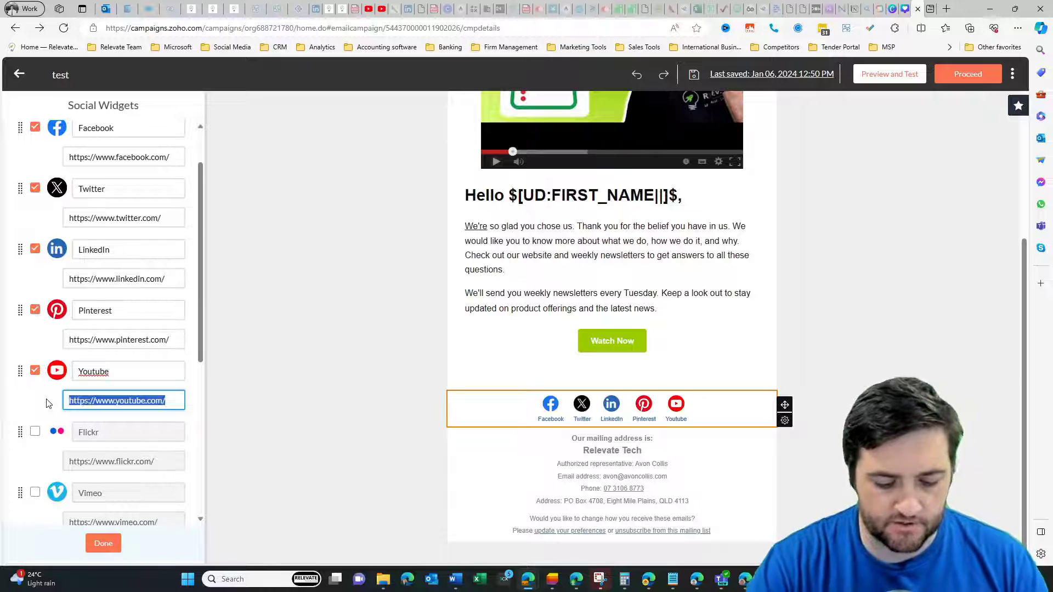
key(ctrl+v)
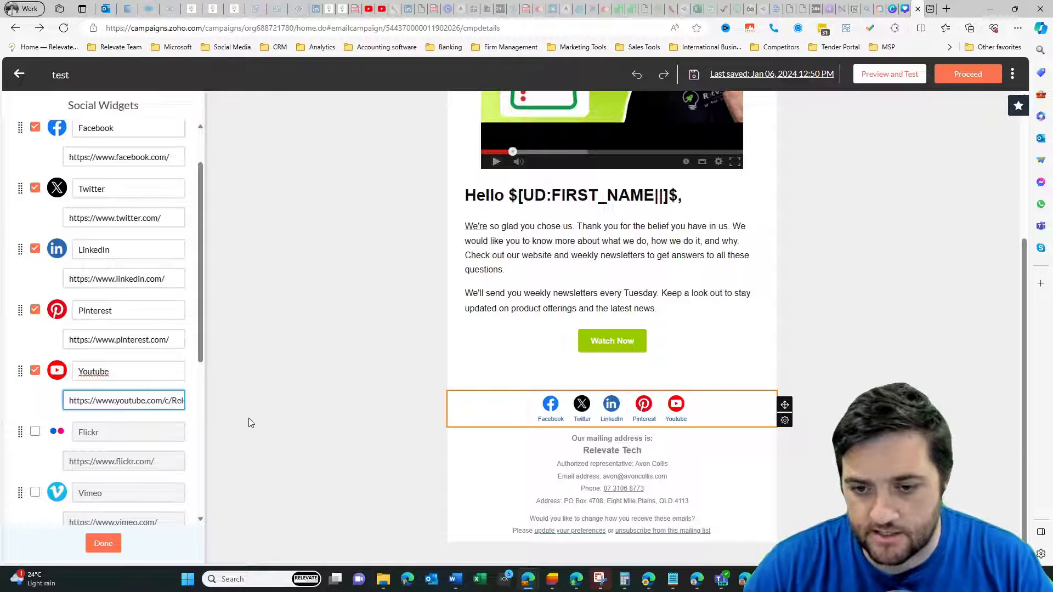
Step: Switch the social icons to the coloured filled style and enlarge them slightly
click(78, 141)
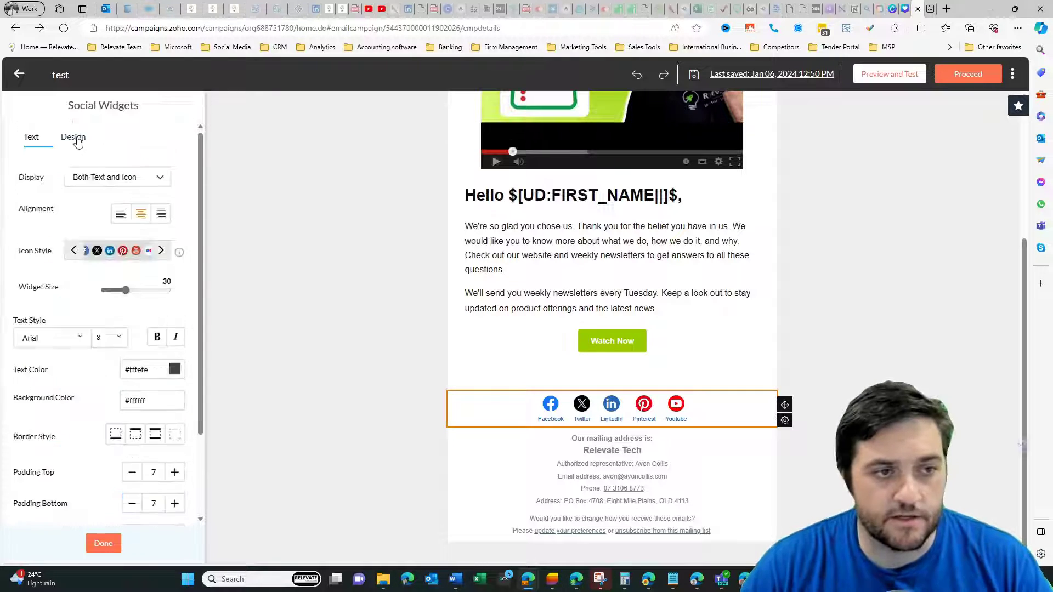
click(162, 251)
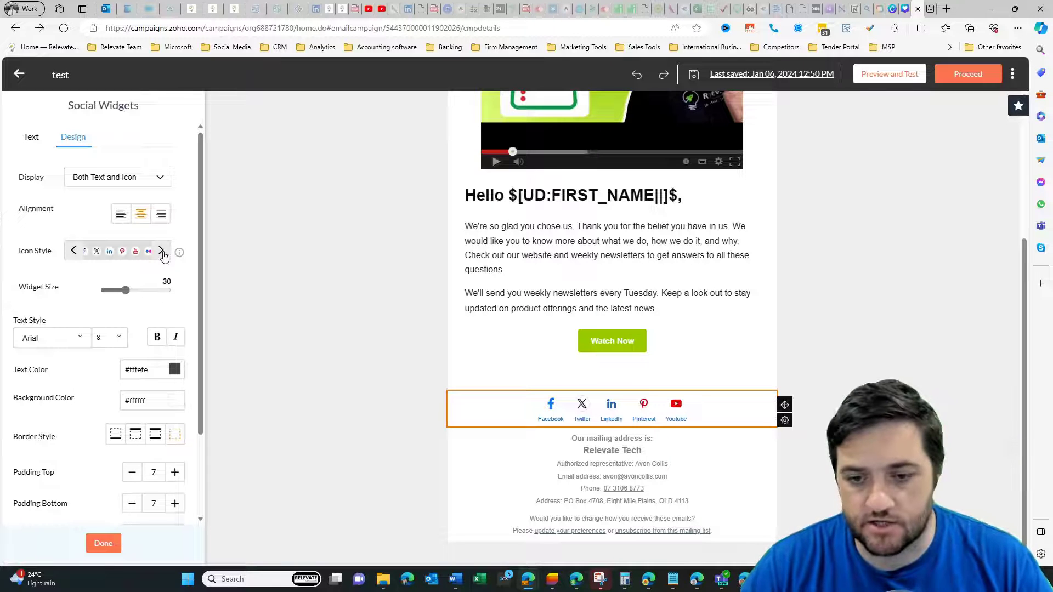
click(161, 251)
click(161, 251)
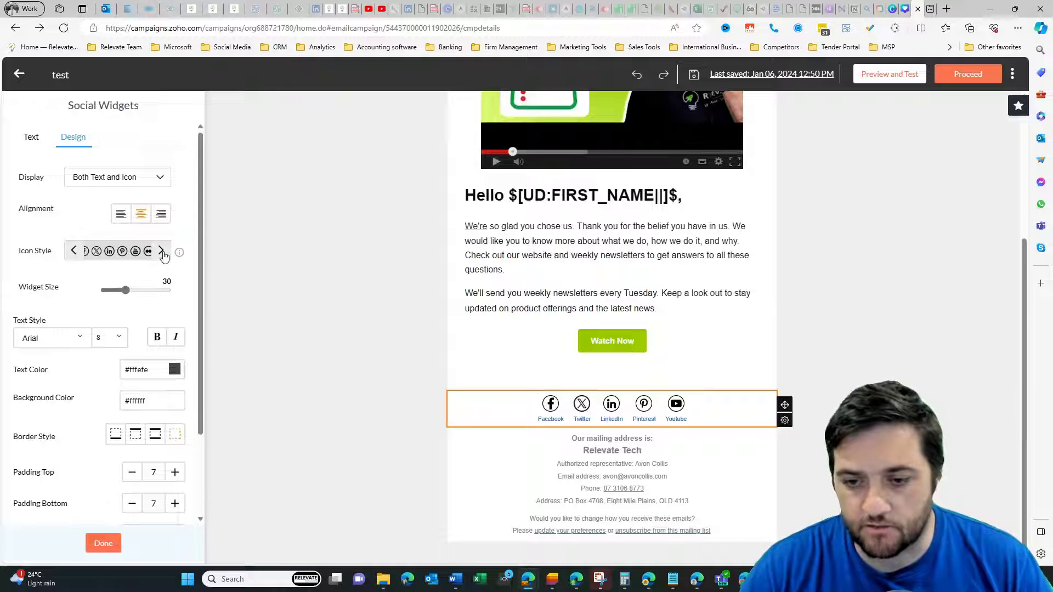
click(162, 252)
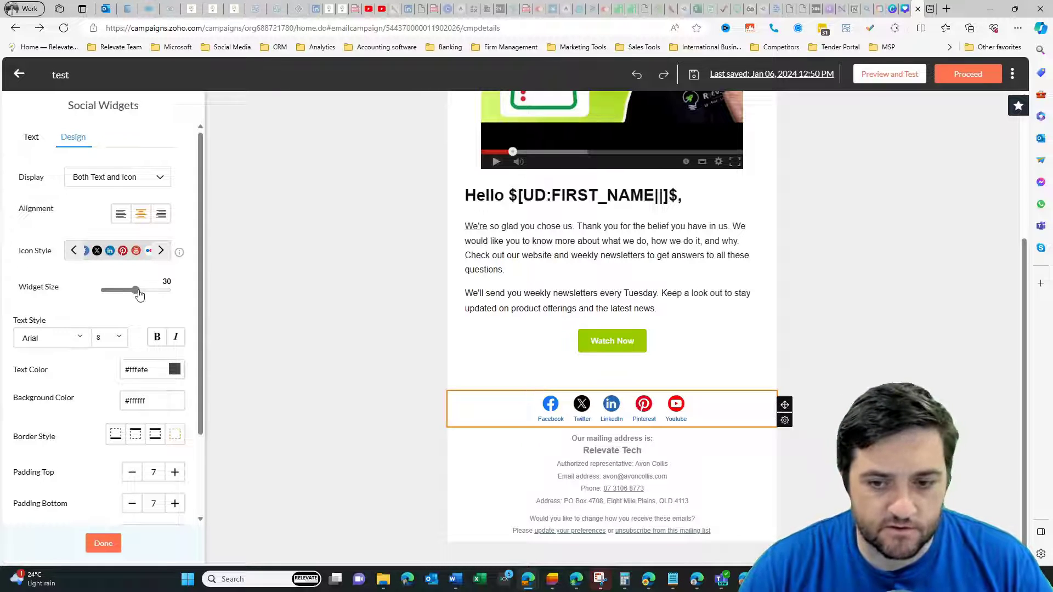
drag(140, 295, 170, 293)
scroll(101, 328, down, 2)
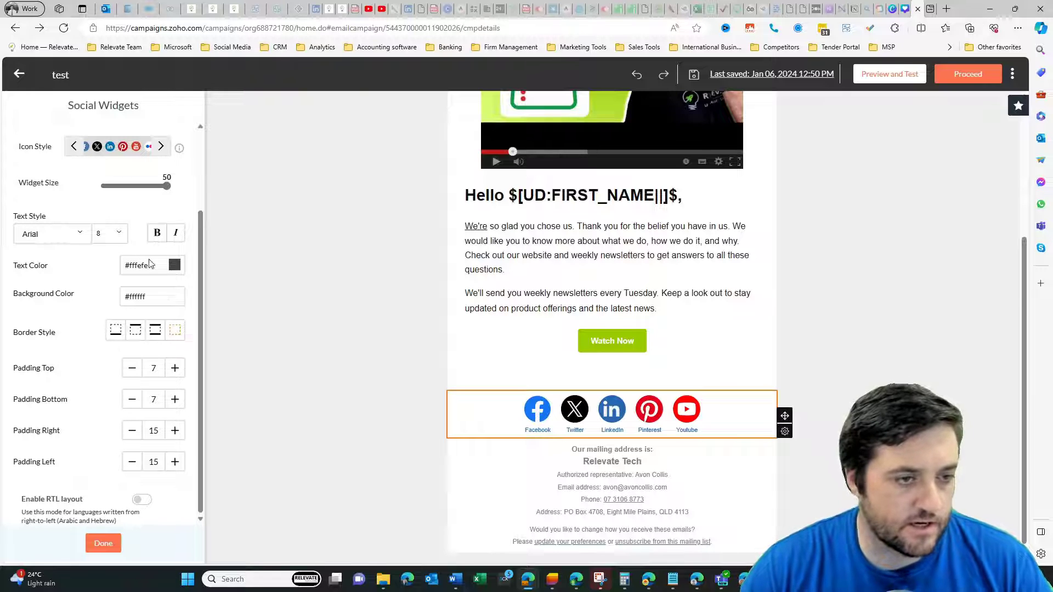
Step: Make the social link text dark grey #646464, display Icon Only, and resize icons to 50
click(175, 266)
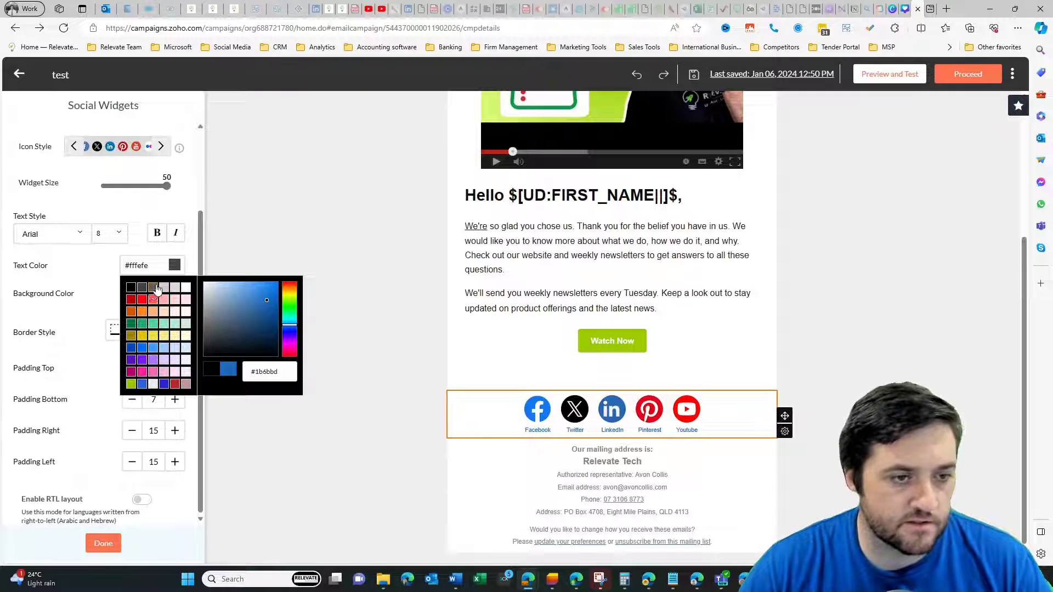
click(153, 289)
click(342, 226)
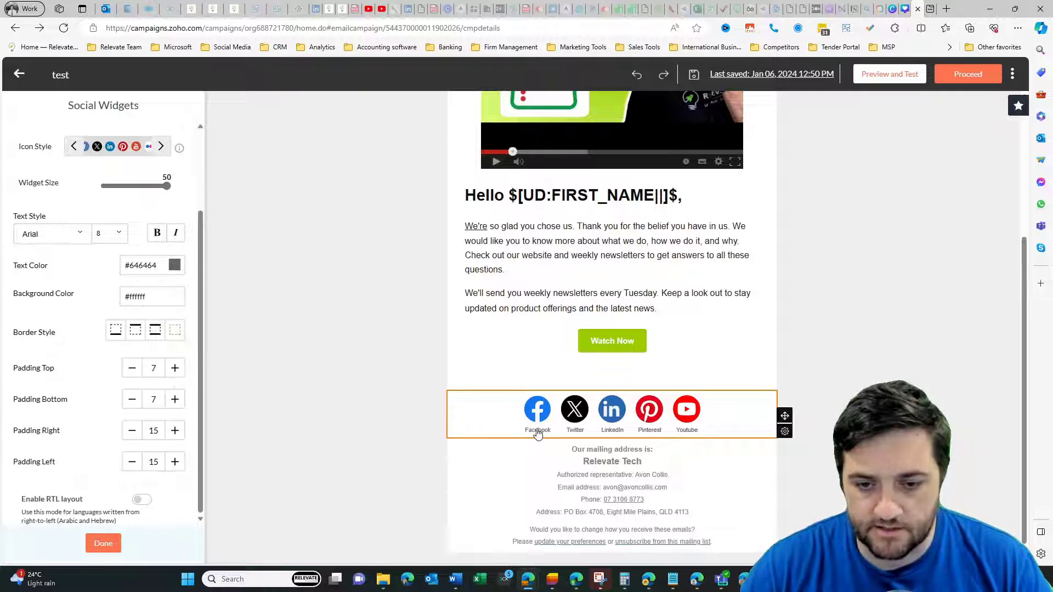
scroll(284, 322, down, 1)
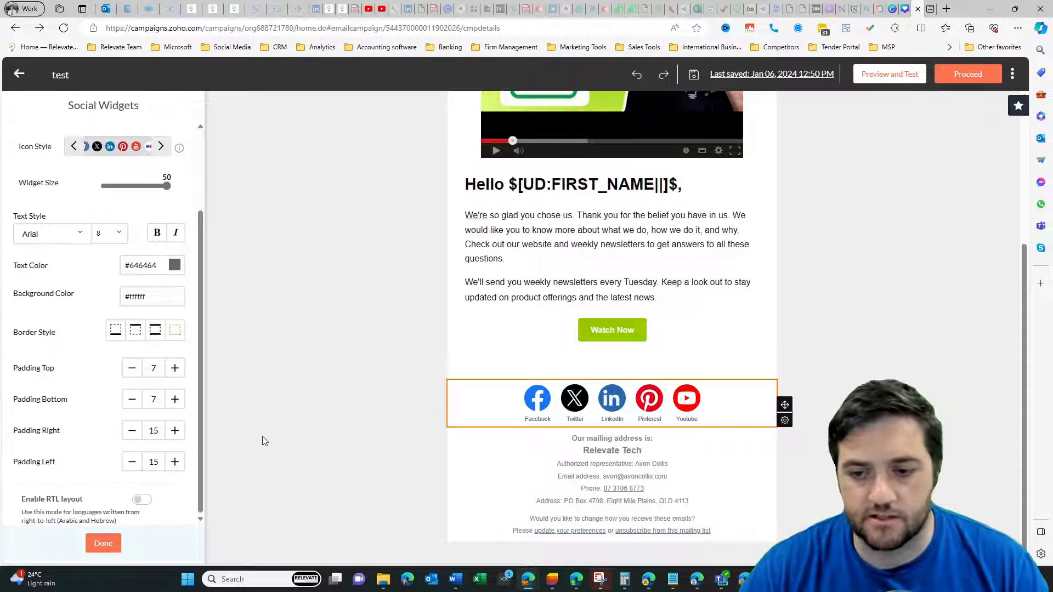
scroll(113, 317, up, 2)
click(88, 177)
click(93, 198)
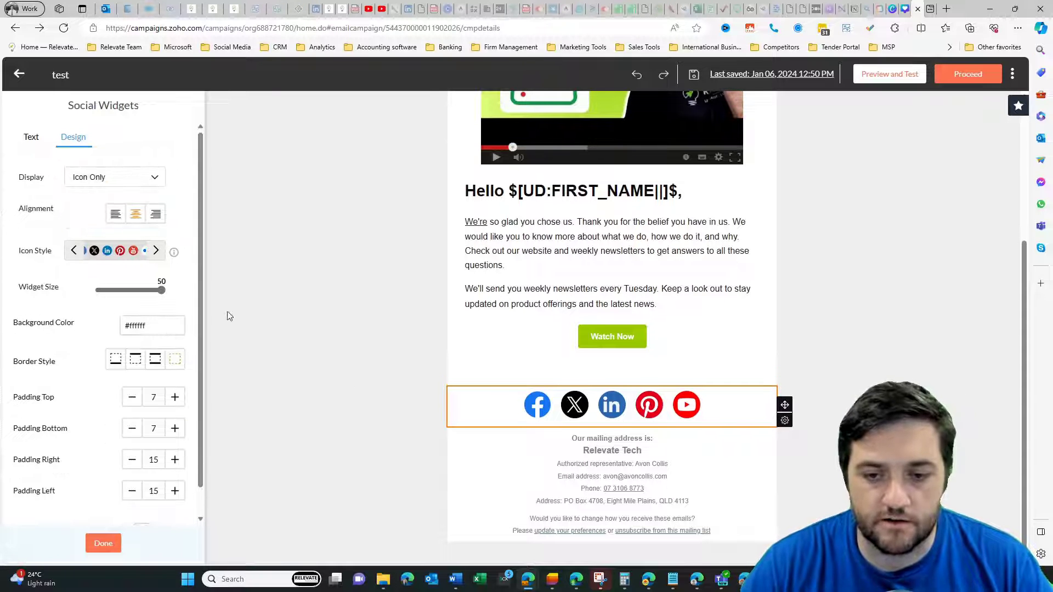
mouse_move(161, 290)
mouse_down()
mouse_move(120, 290)
mouse_move(911, 299)
mouse_up()
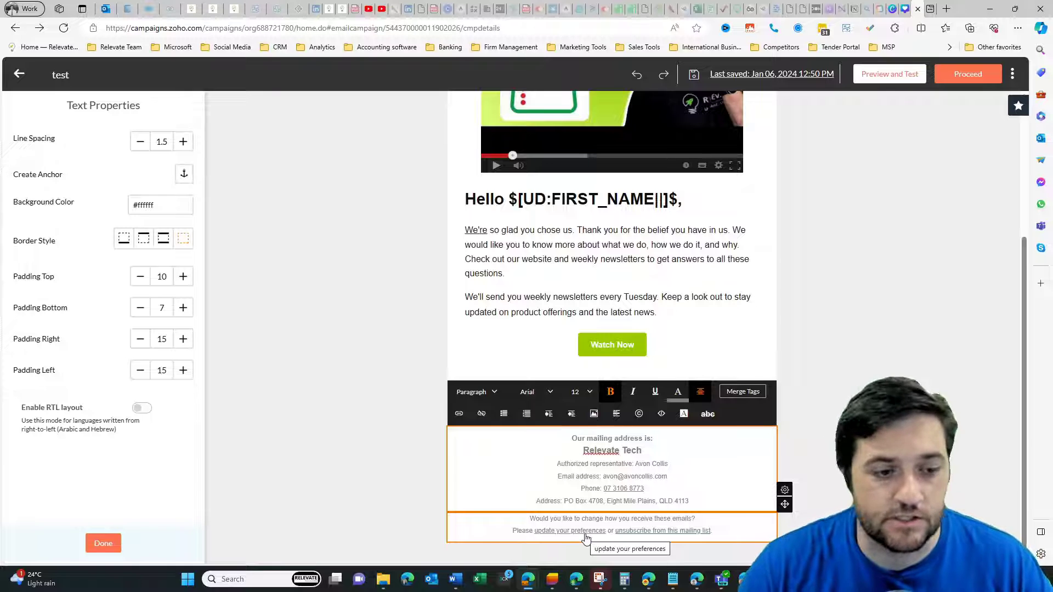
Step: Click Done on the footer text properties to return to the Elements list
click(280, 321)
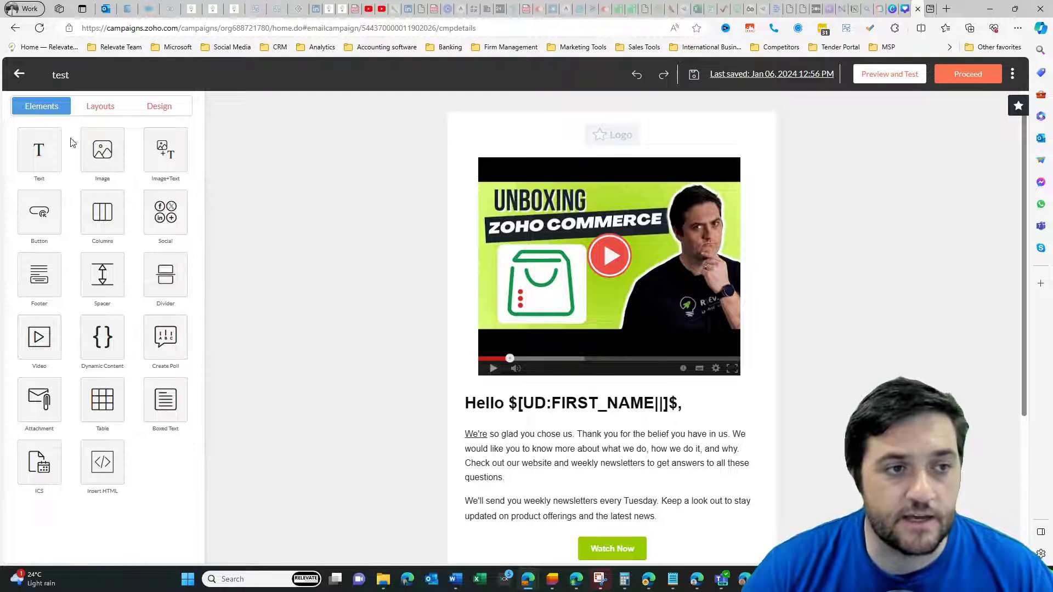
Step: Try a two-column Title layout block from Layouts, then delete it and confirm
click(101, 106)
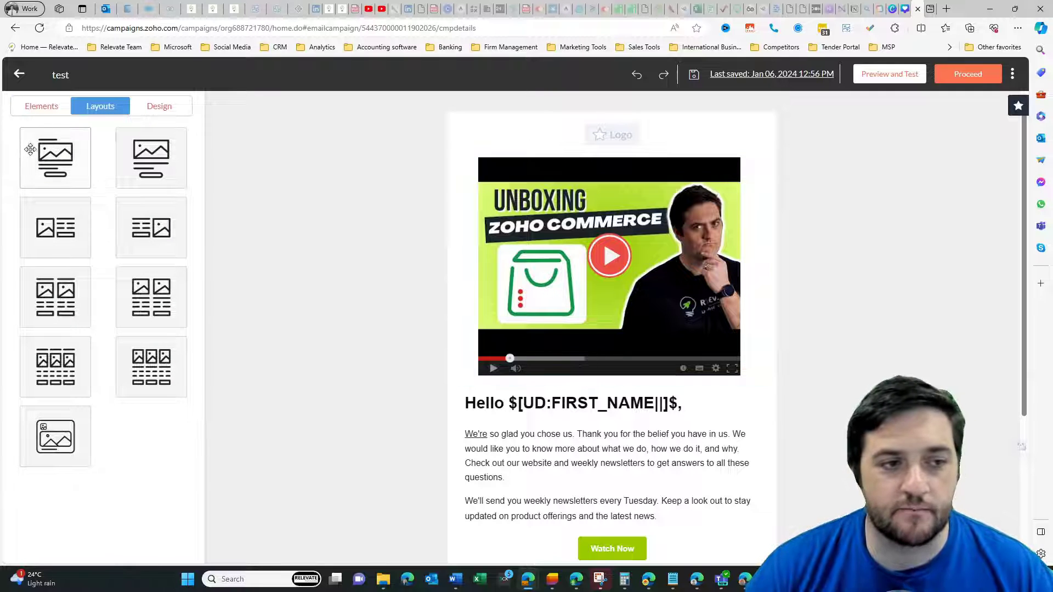
scroll(713, 442, down, 4)
scroll(709, 447, up, 4)
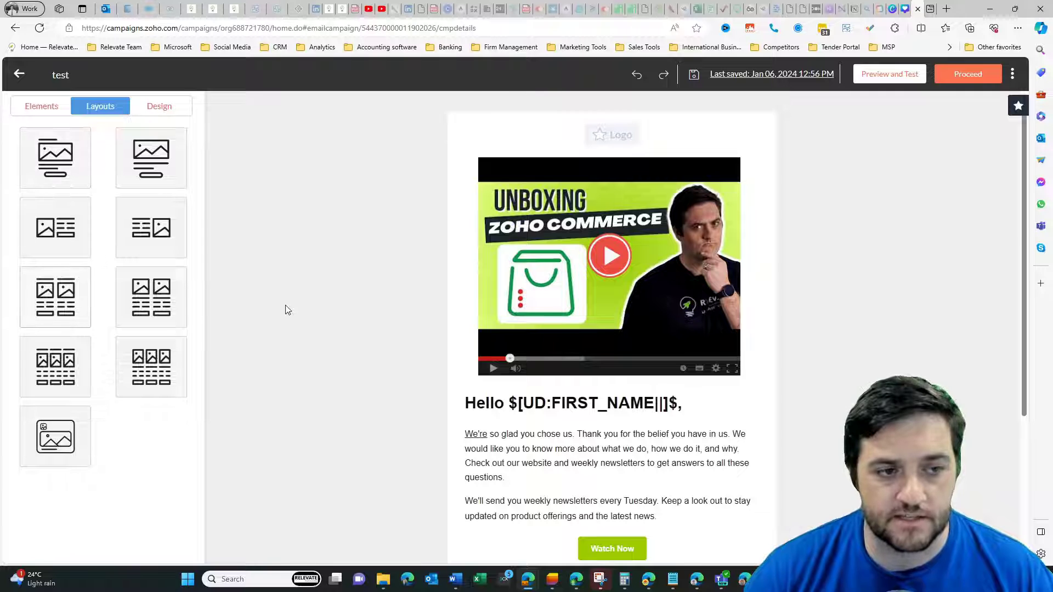
scroll(285, 310, down, 4)
click(37, 224)
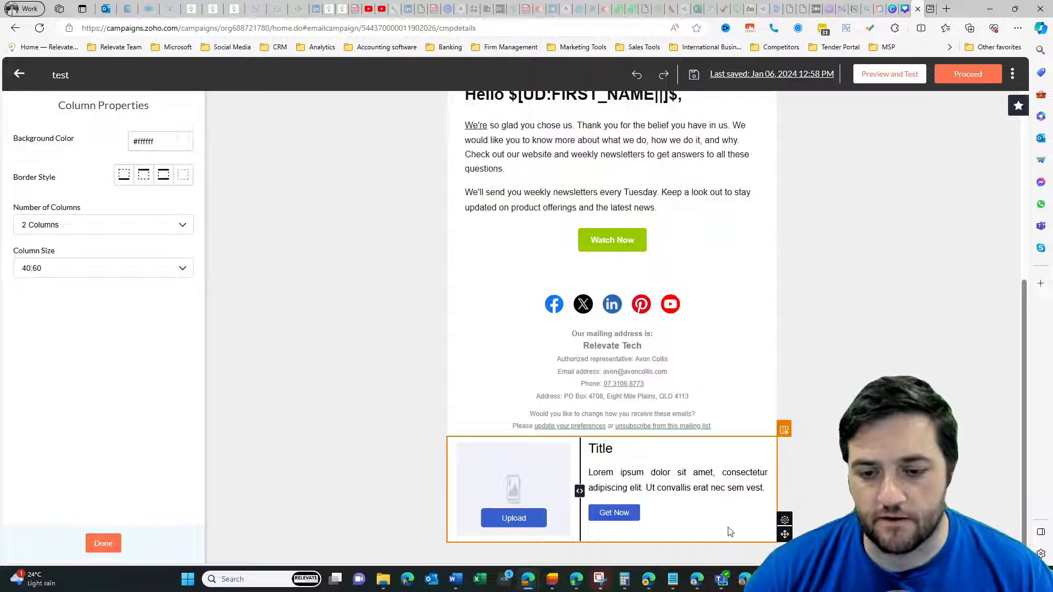
mouse_move(612, 477)
click(785, 468)
click(626, 287)
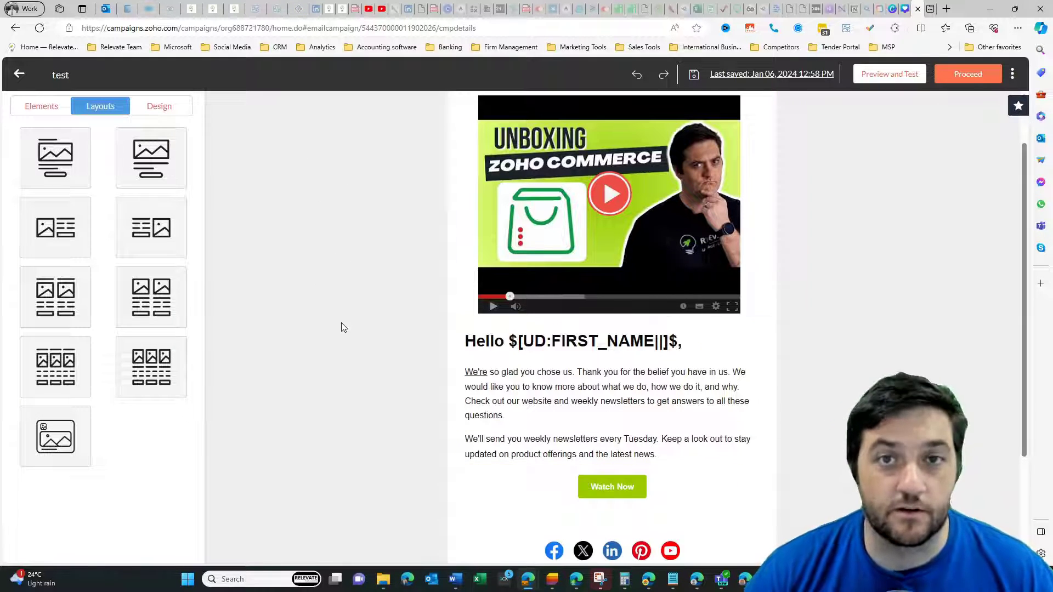
Step: Try a black Inner Color for the email body, then restore it to white
click(163, 108)
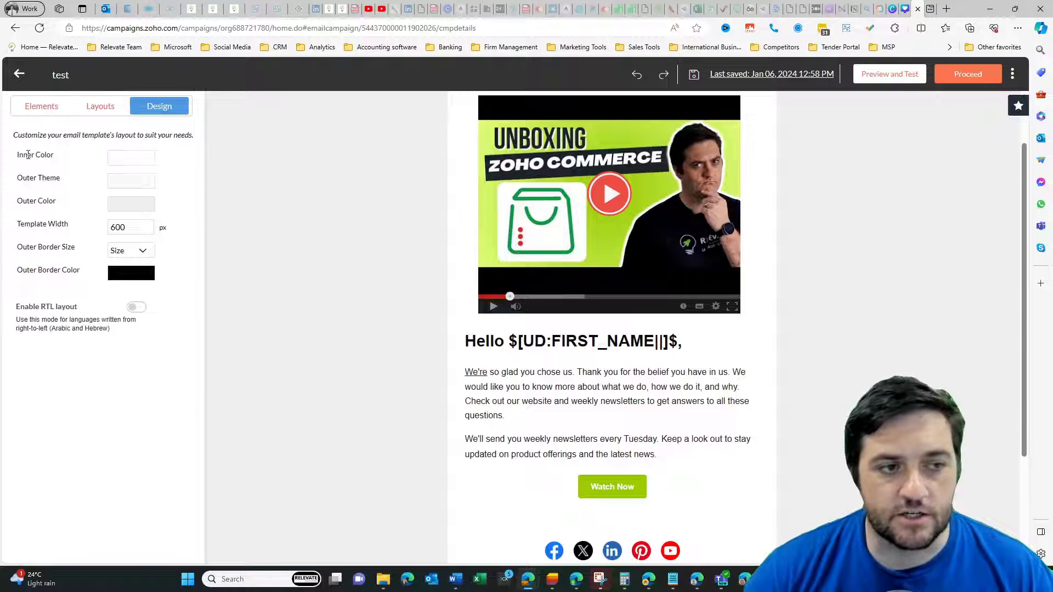
mouse_move(487, 530)
click(142, 159)
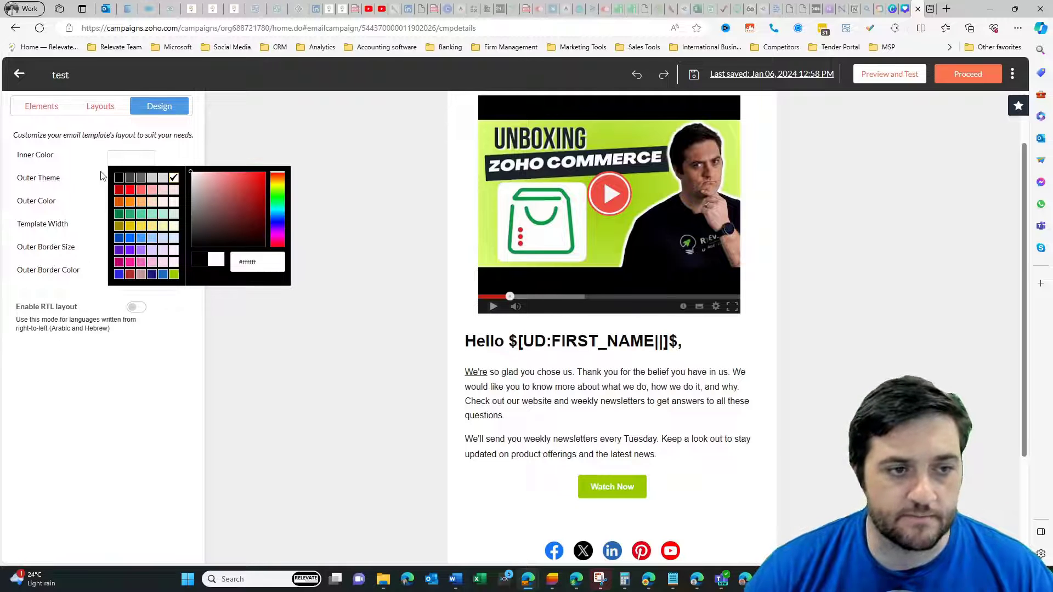
click(119, 180)
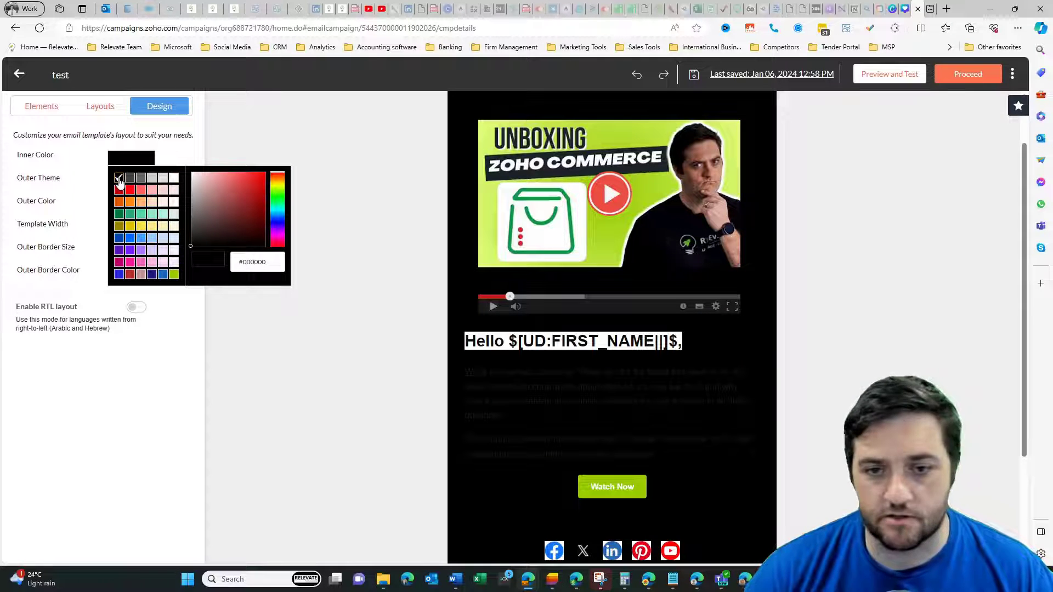
click(174, 179)
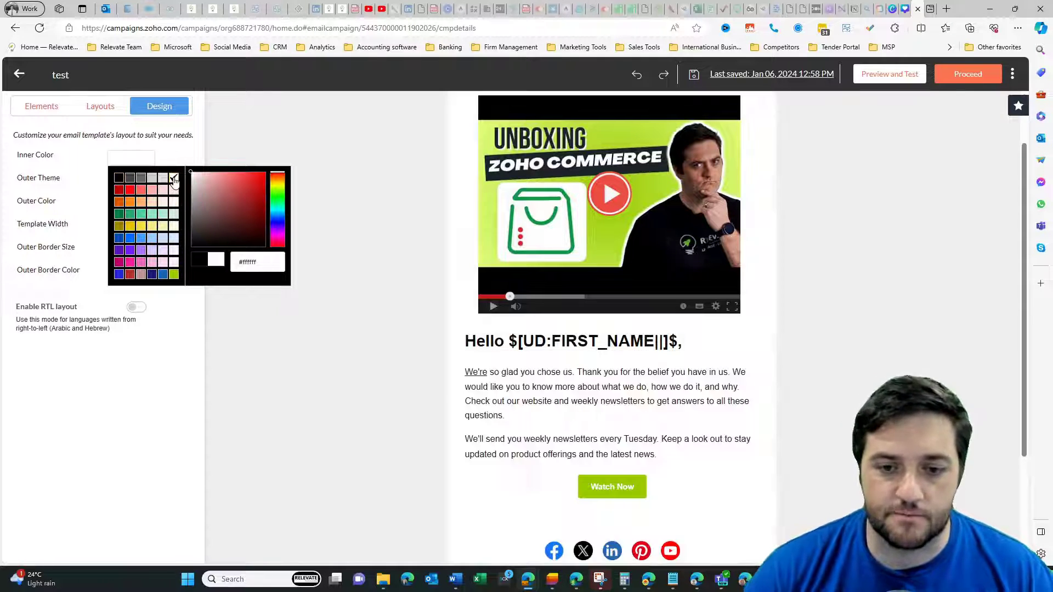
click(222, 143)
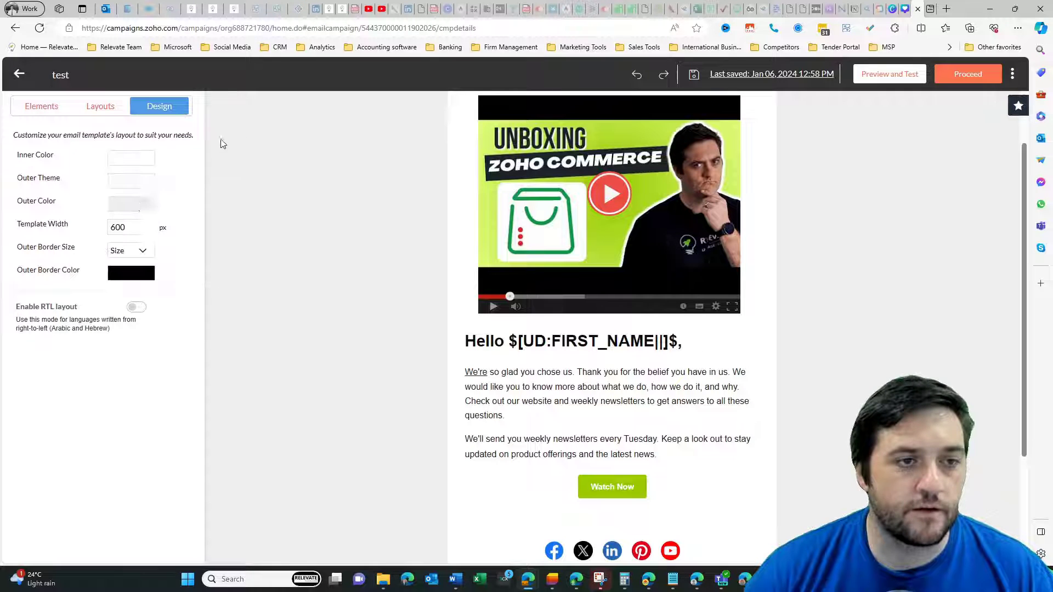
Step: Preview Outer Theme background patterns, including cream and cyan cross-hatch
click(127, 184)
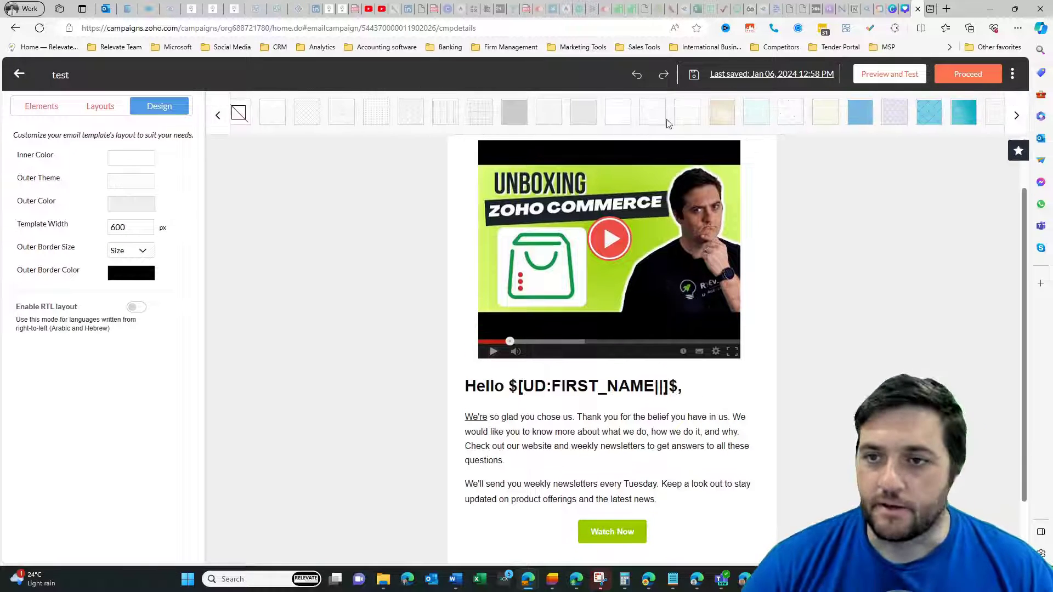
click(416, 115)
click(825, 113)
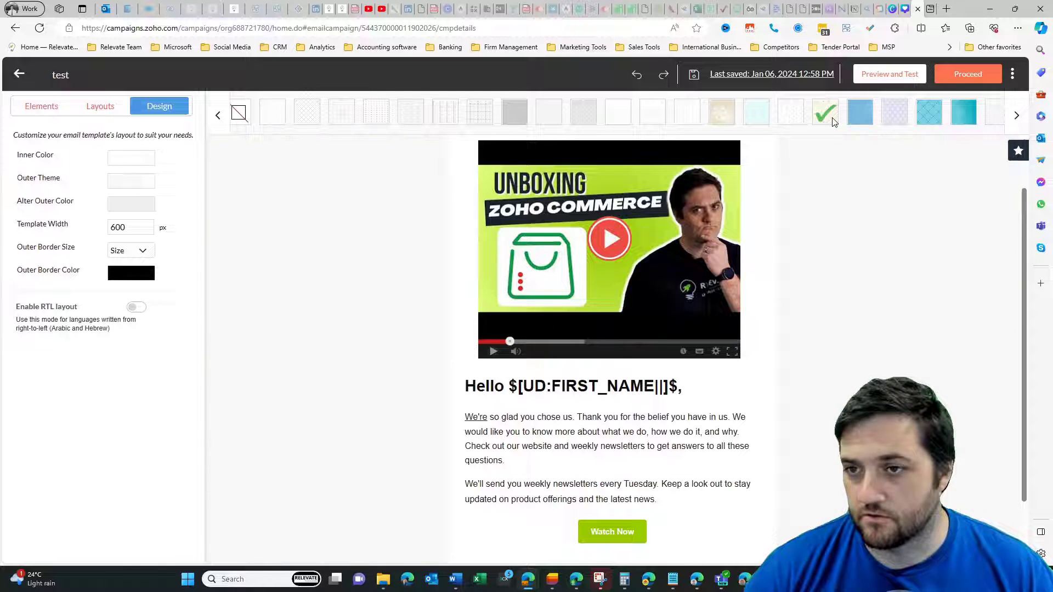
click(933, 111)
Step: Remove the pattern and try pink, salmon, grey and black outer colours, ending on white
click(242, 113)
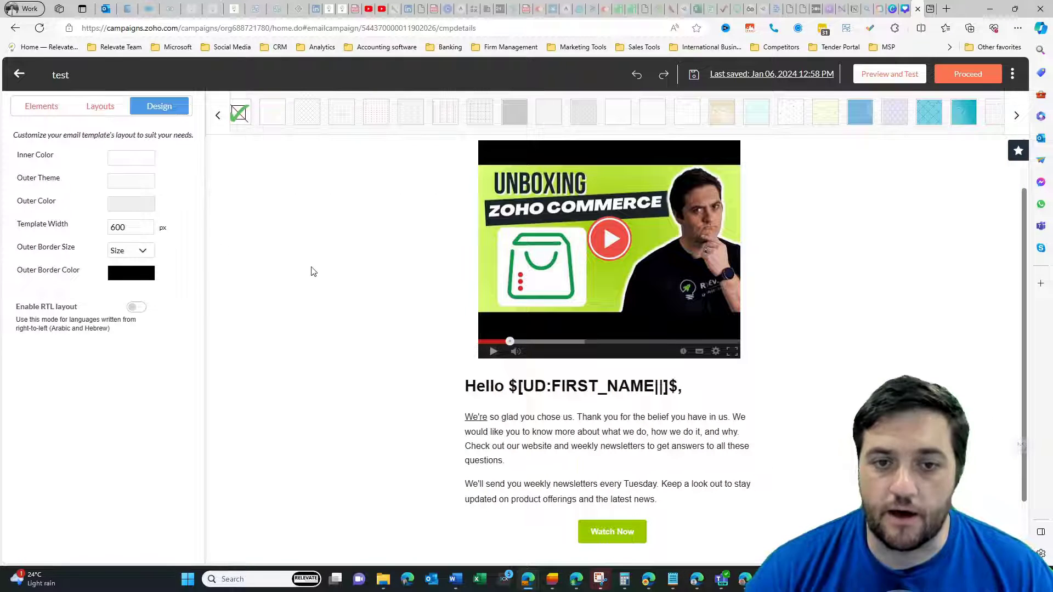
scroll(322, 230, up, 1)
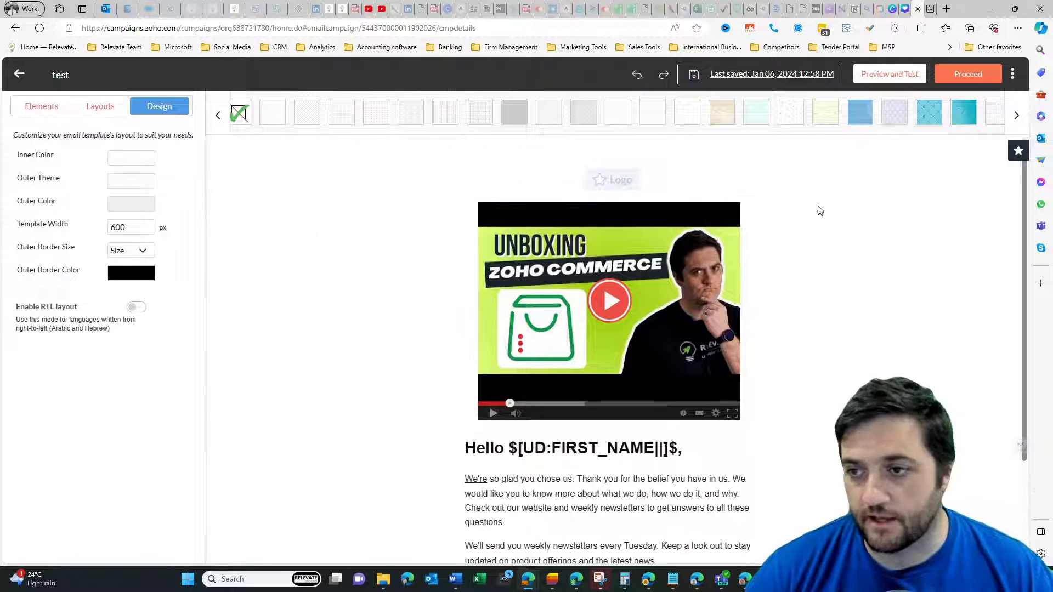
click(125, 208)
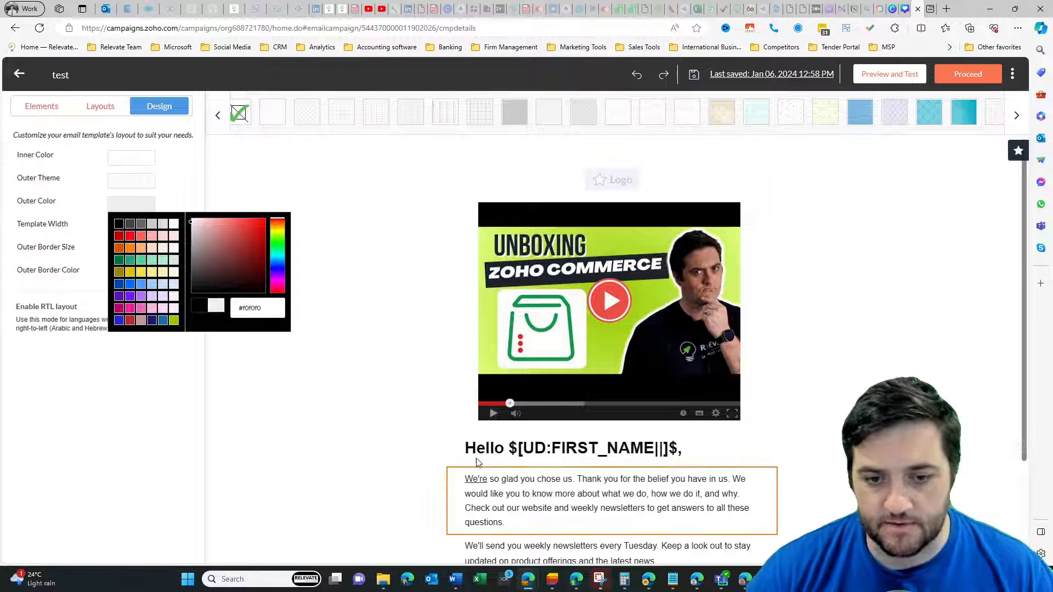
click(218, 117)
click(134, 207)
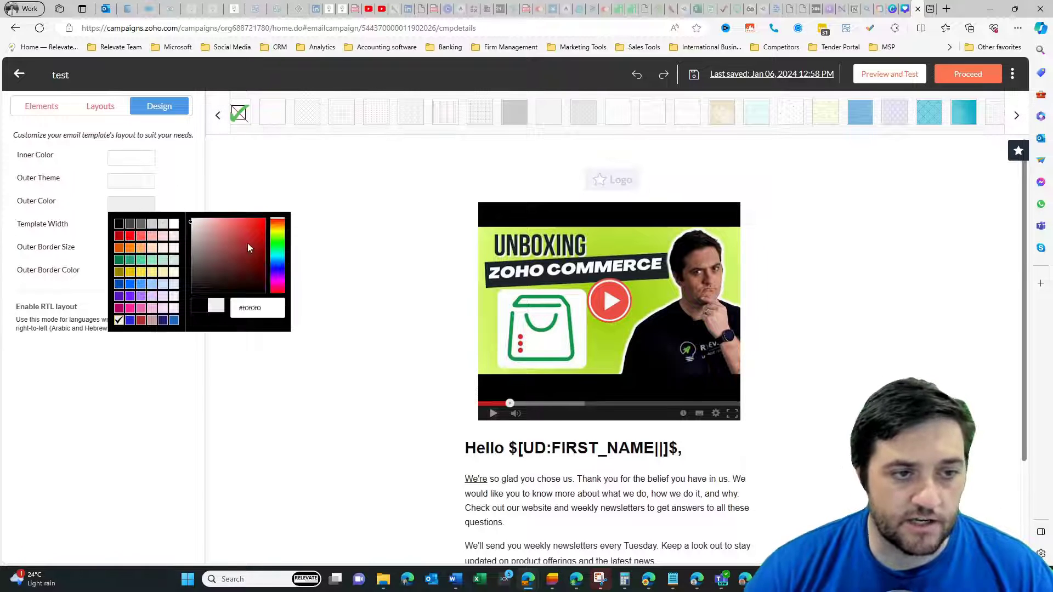
click(142, 309)
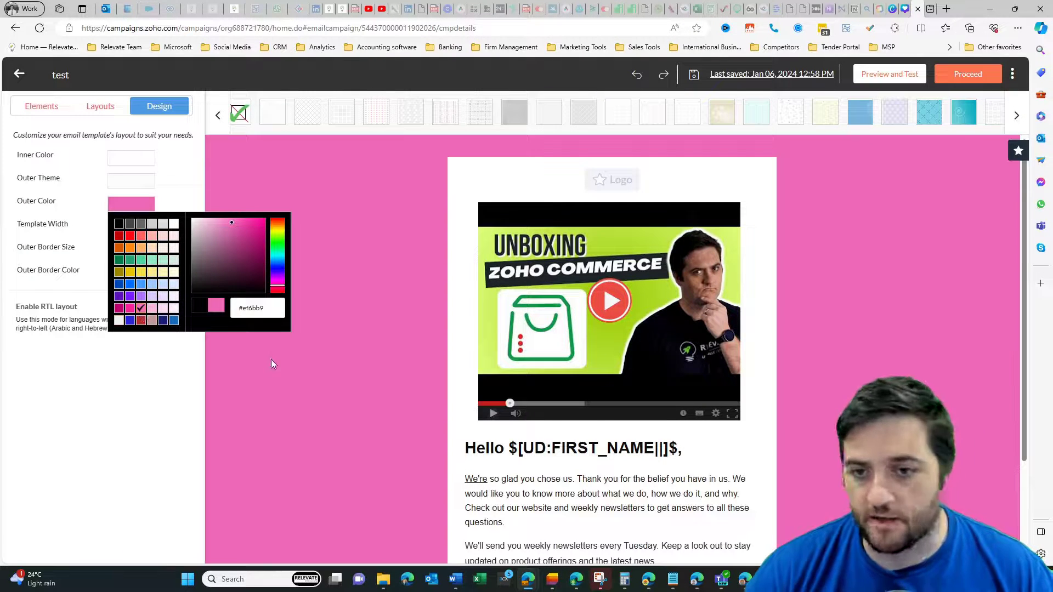
click(151, 237)
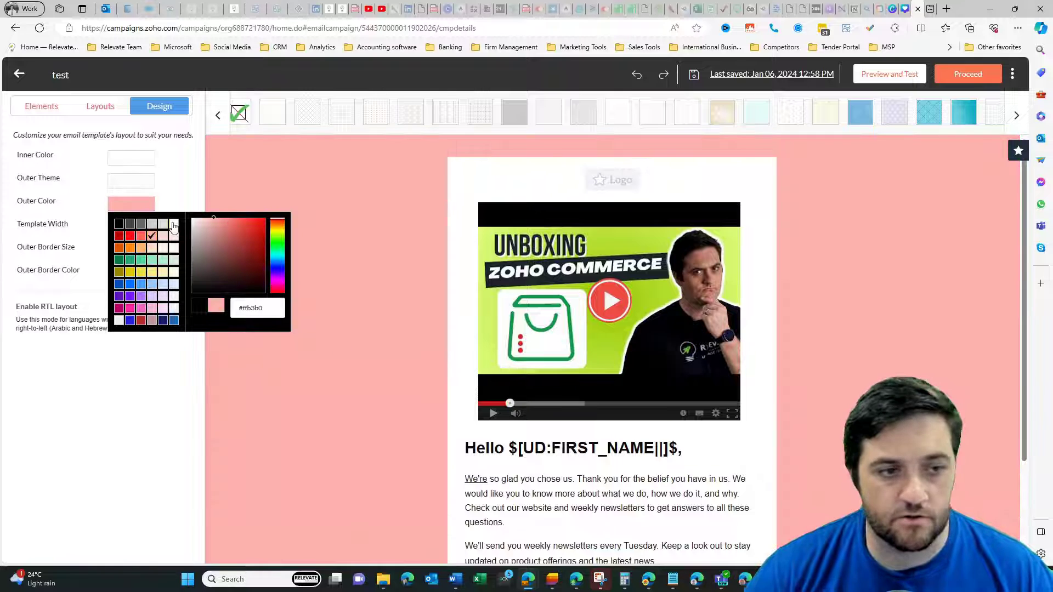
click(140, 225)
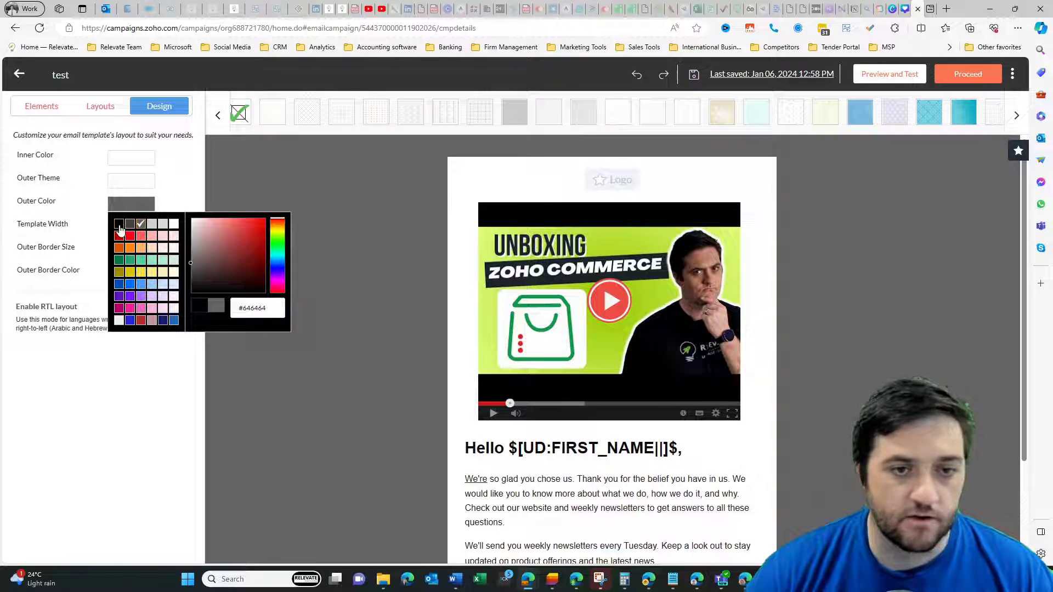
click(118, 224)
click(253, 307)
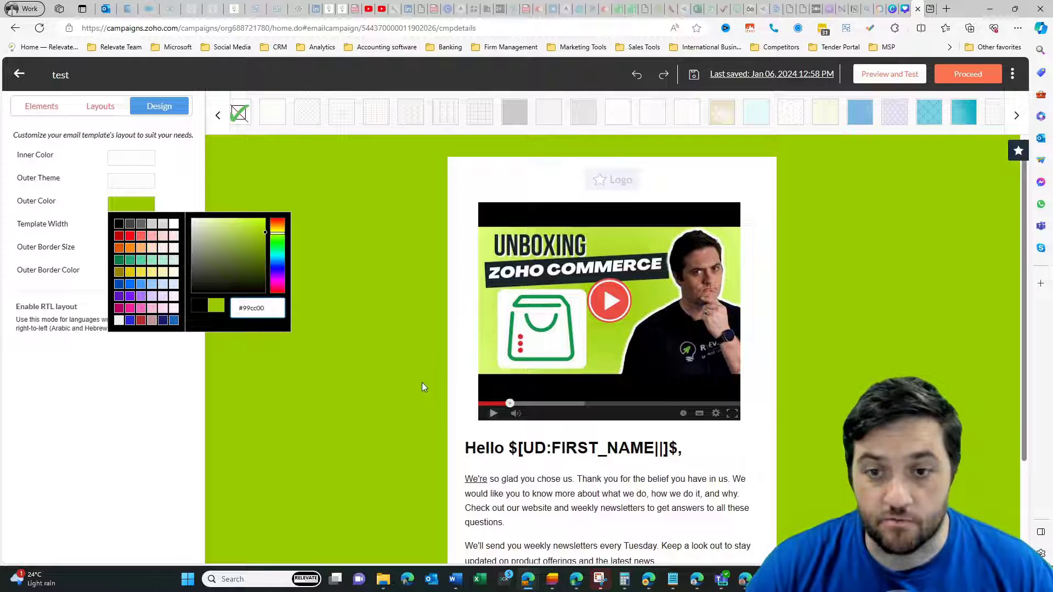
click(174, 224)
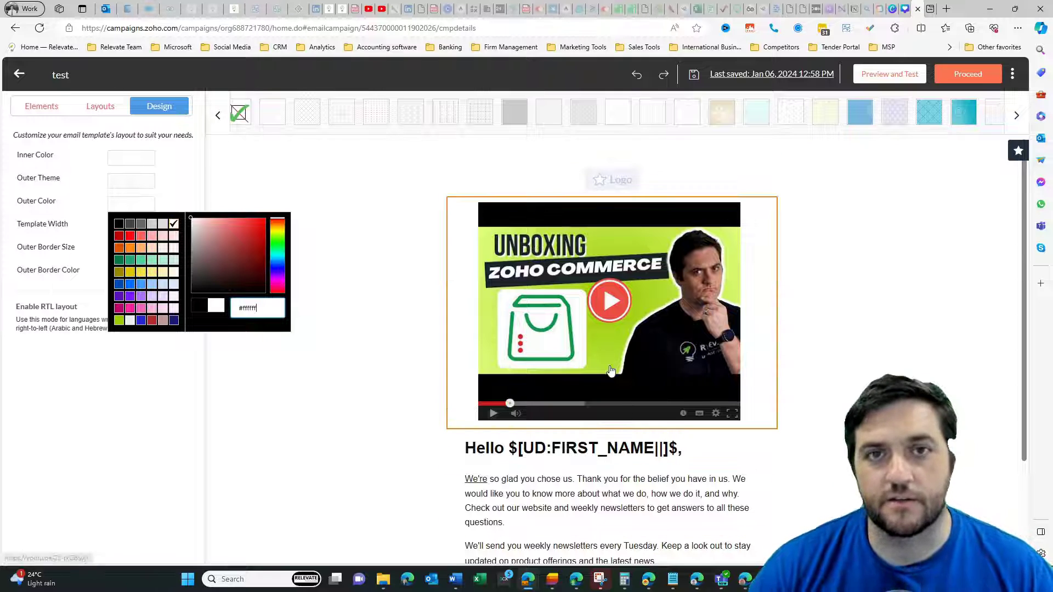
Step: Apply the dark Santa-and-Christmas-tree pattern around the email
click(1017, 116)
click(1018, 116)
click(863, 113)
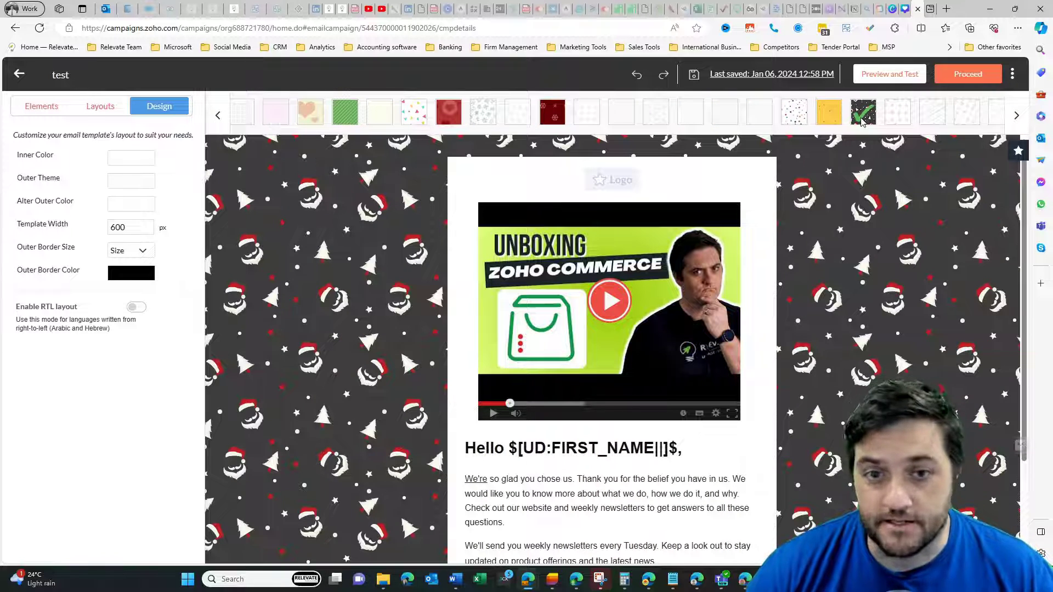
Step: Remove the Santa pattern and set the template width to 800 px
click(863, 122)
click(139, 227)
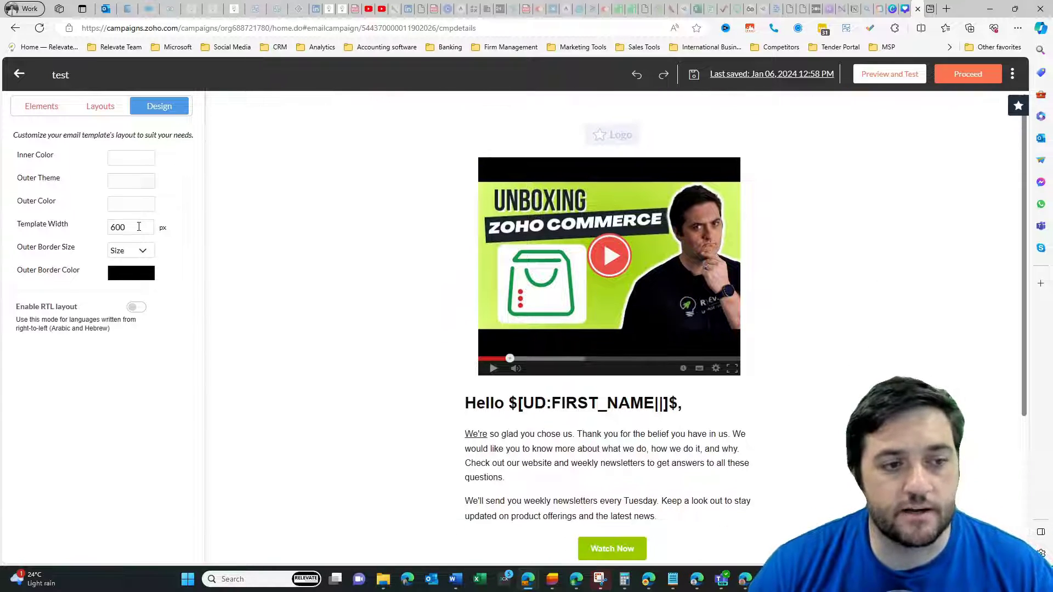
text(800)
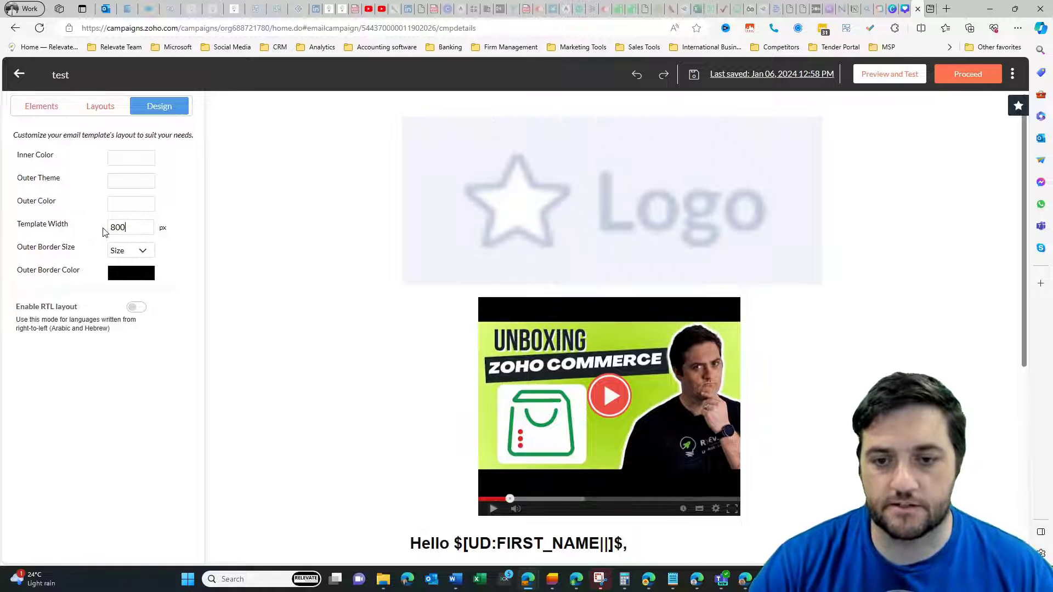
scroll(419, 357, down, 4)
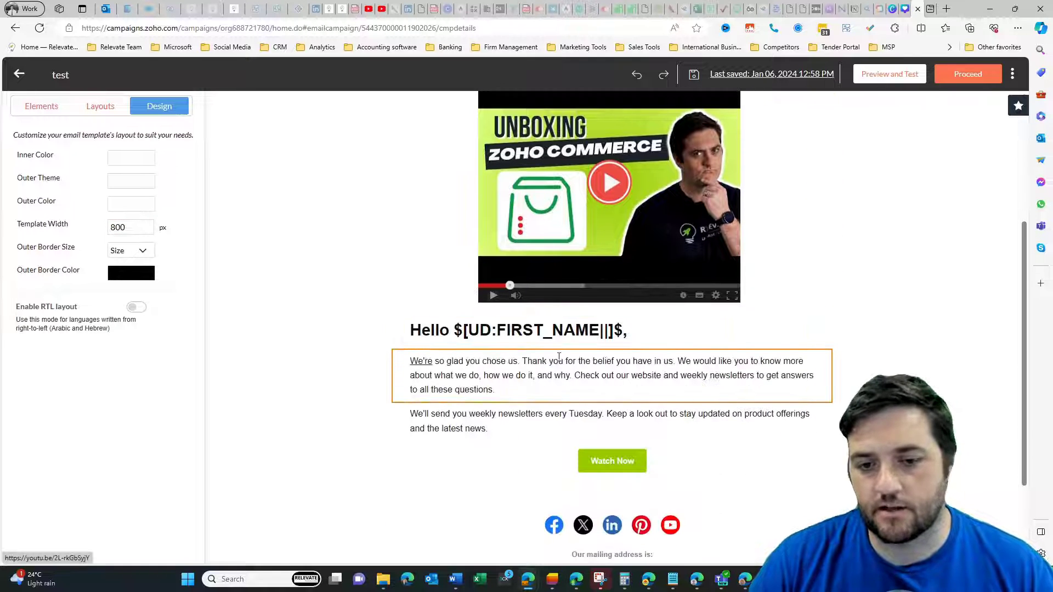
Step: Set the video's image size to Fit so it spans the email width
click(548, 195)
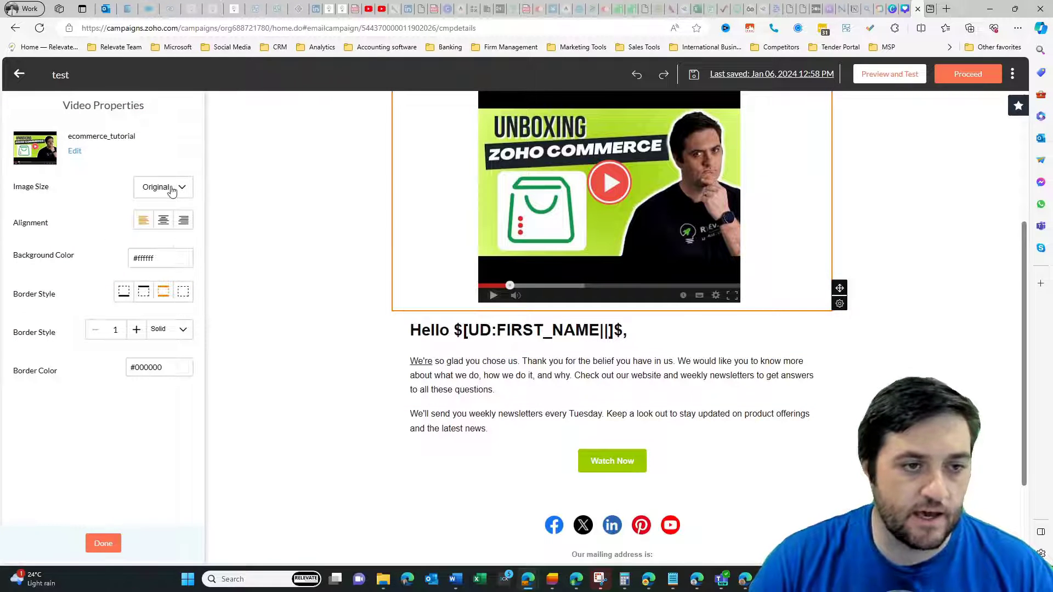
click(170, 187)
click(150, 233)
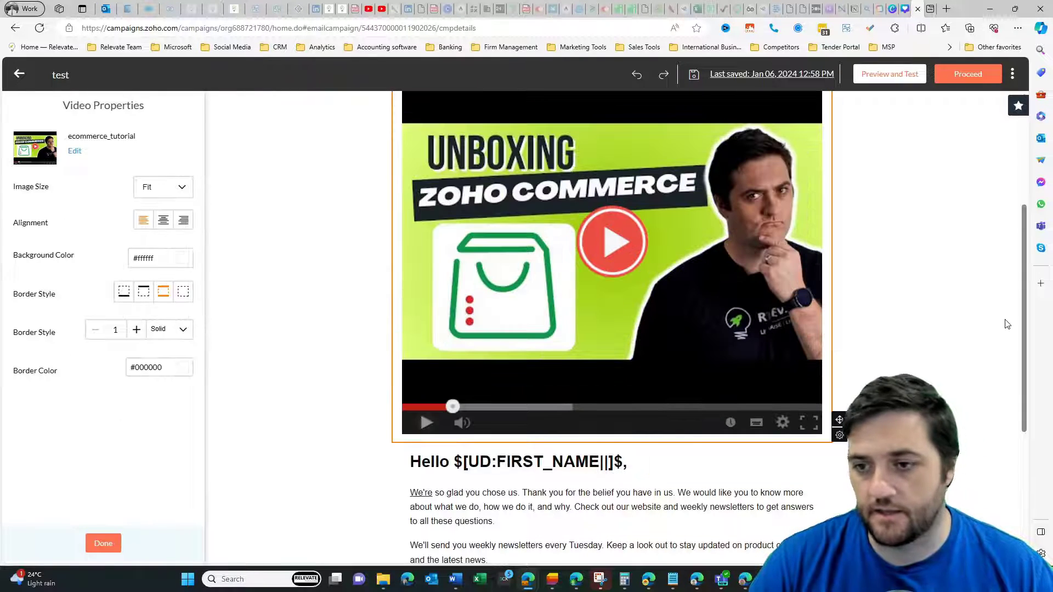
click(960, 325)
scroll(933, 318, up, 3)
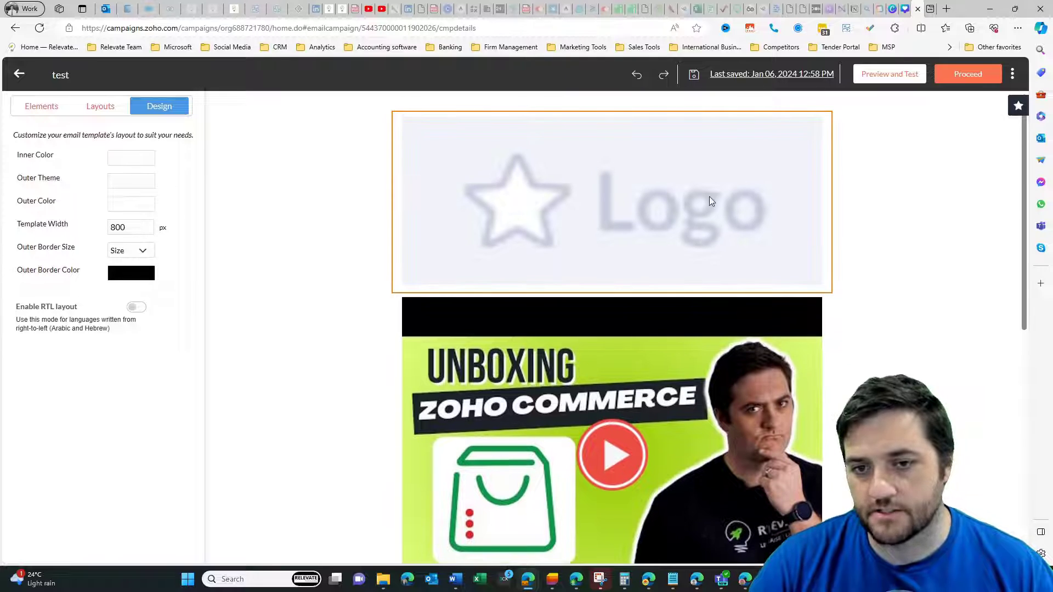
Step: Shrink the logo placeholder image and review the resized email
click(597, 202)
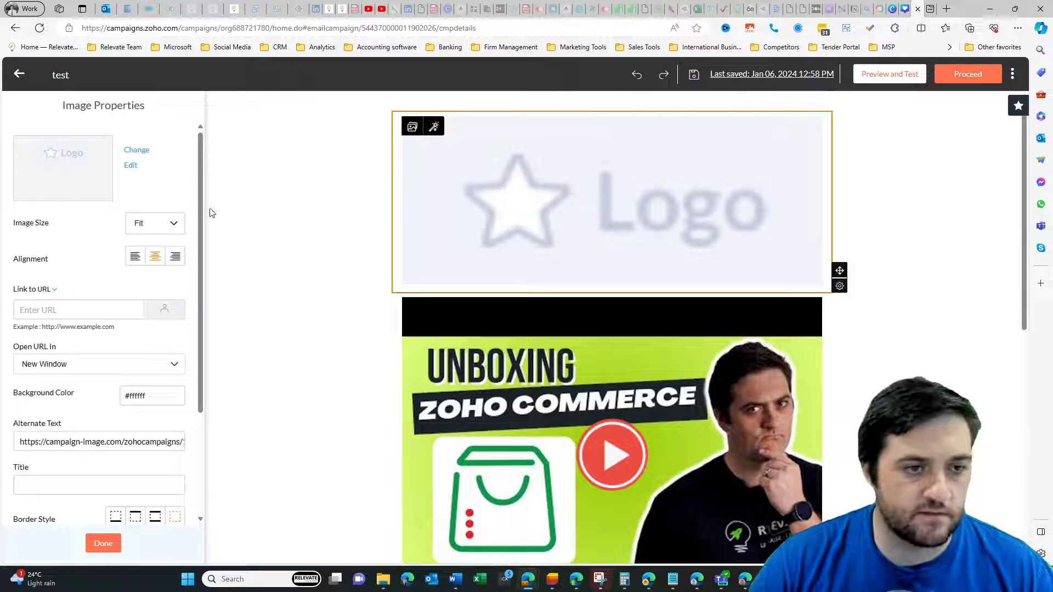
click(166, 228)
click(156, 306)
click(348, 204)
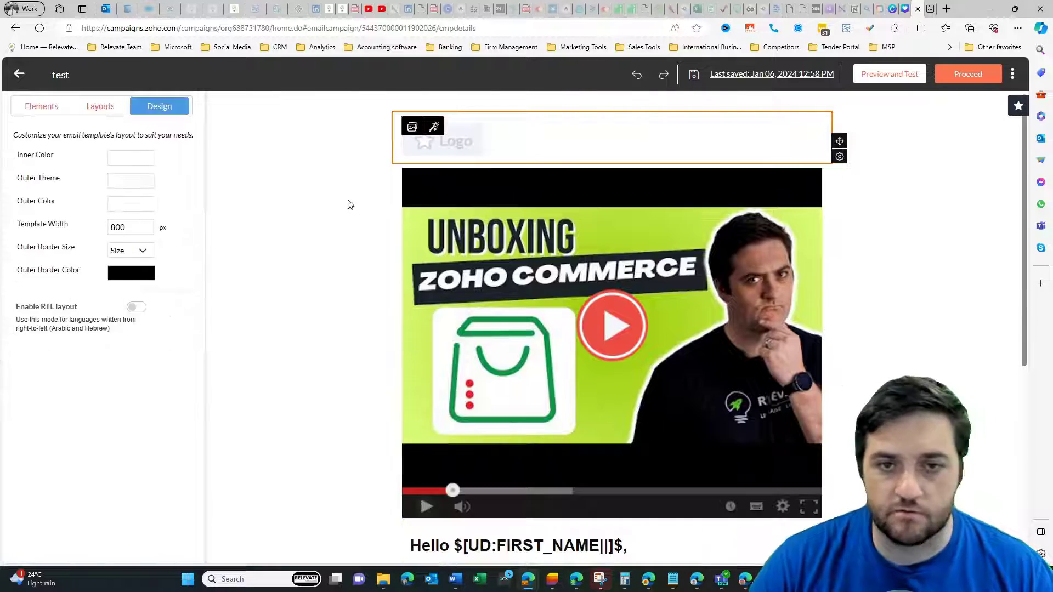
scroll(972, 243, down, 5)
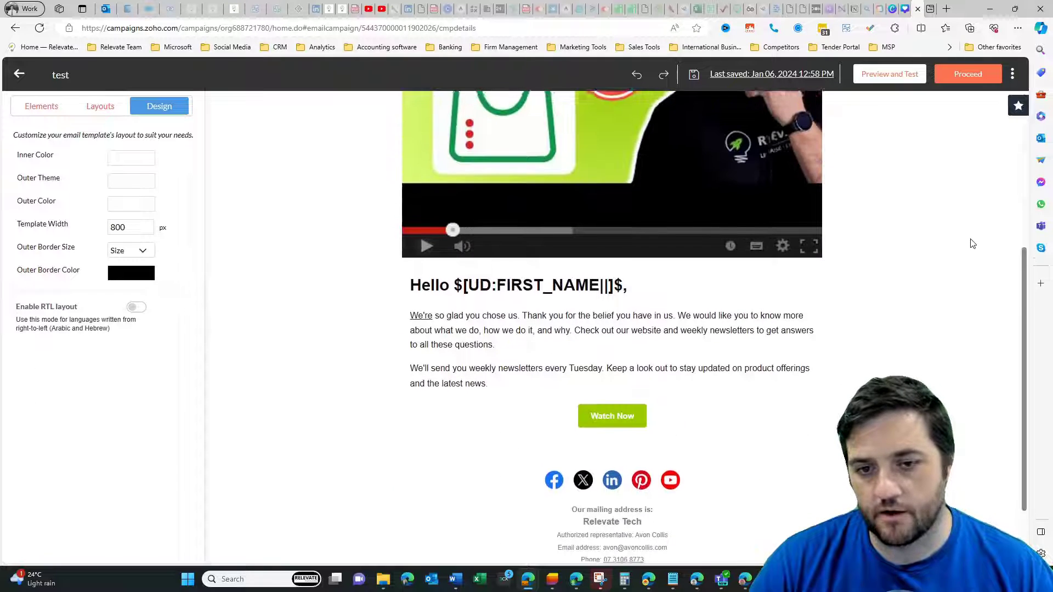
scroll(972, 244, up, 4)
scroll(972, 250, down, 2)
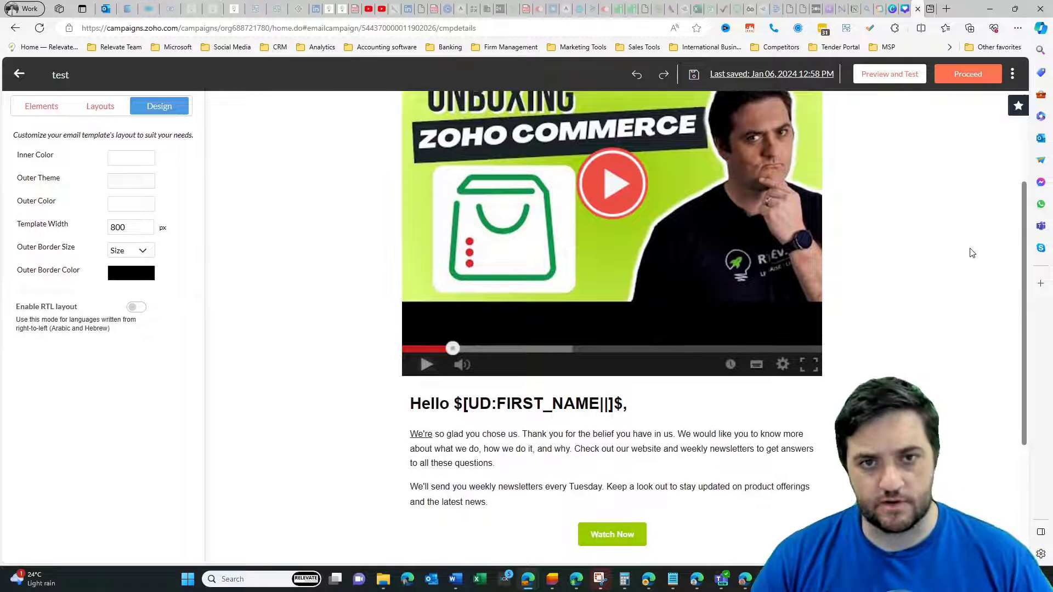
scroll(974, 264, down, 3)
Step: Review the finished email and save it to the library as 'Video Email Template'
scroll(975, 277, up, 3)
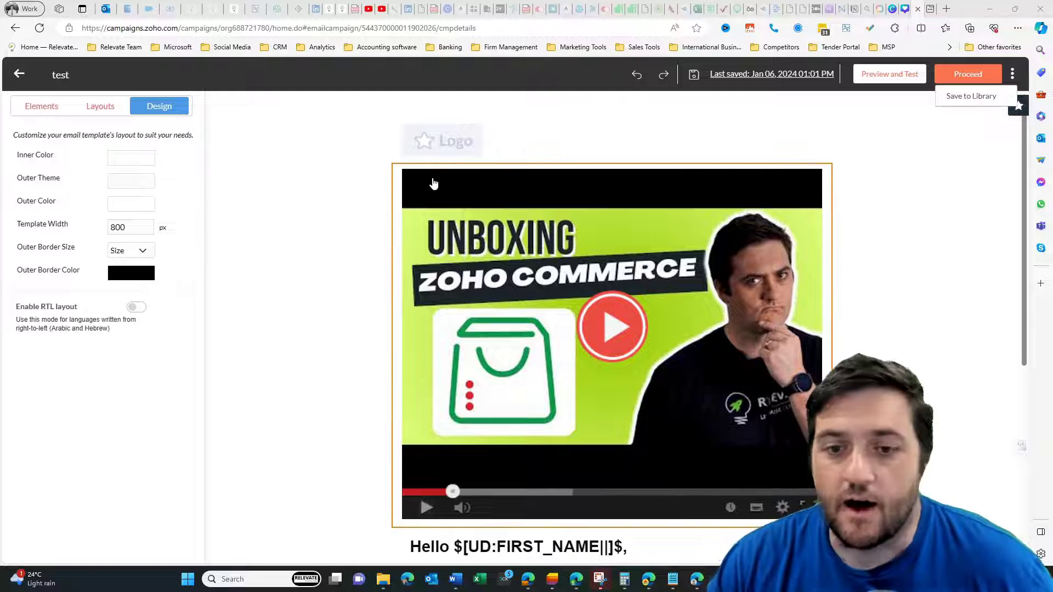
scroll(494, 301, down, 5)
scroll(311, 328, up, 5)
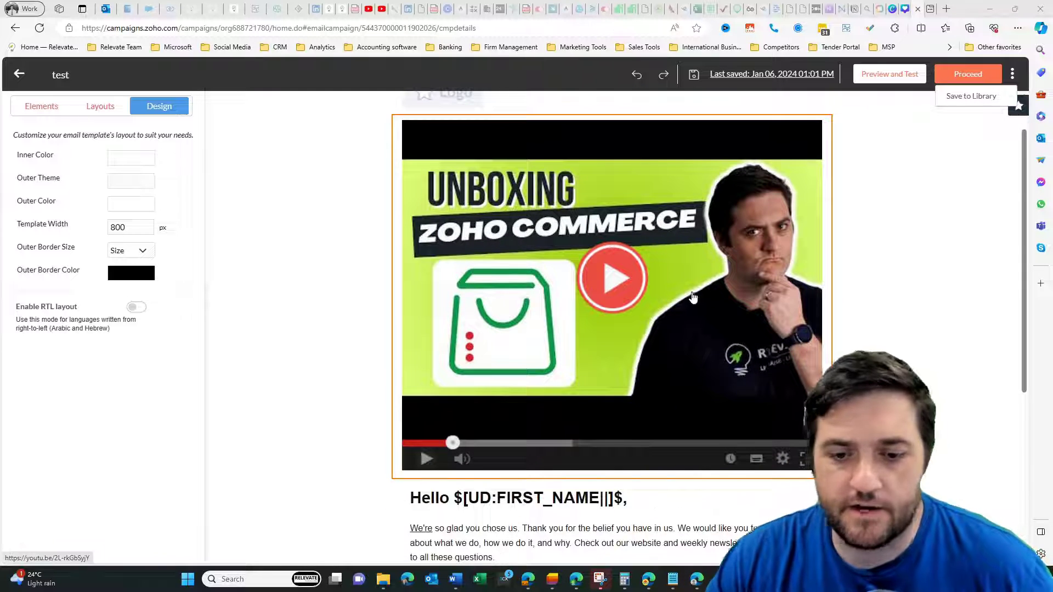
scroll(672, 299, down, 3)
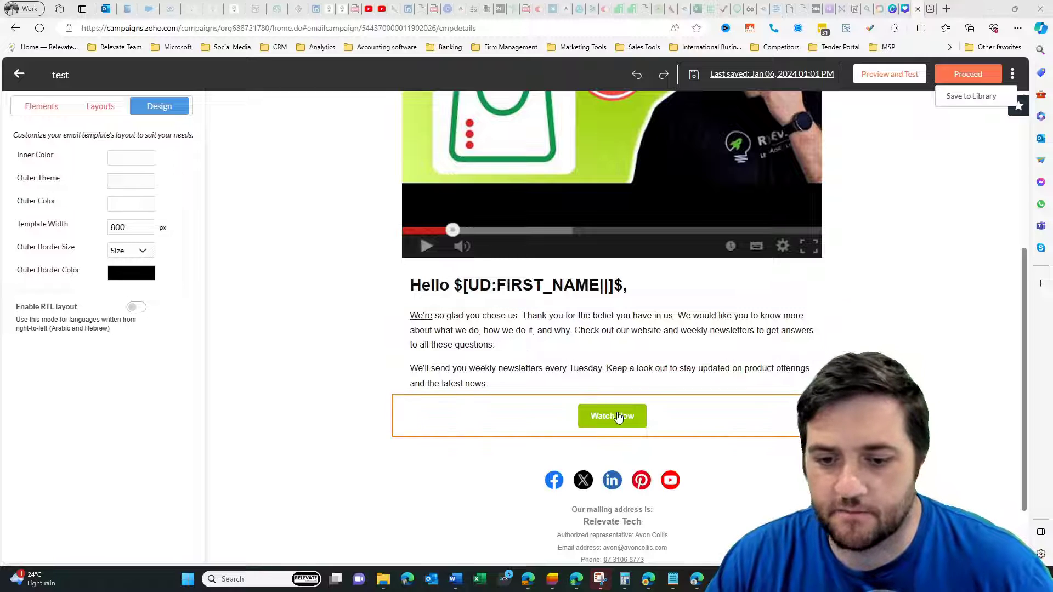
scroll(647, 415, down, 1)
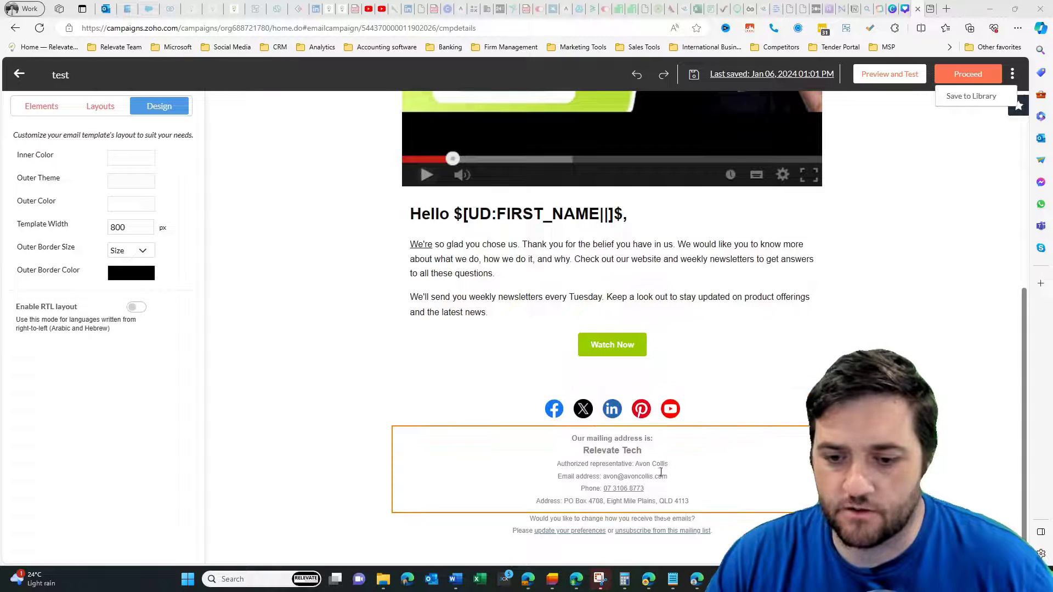
scroll(658, 408, up, 2)
scroll(420, 147, up, 3)
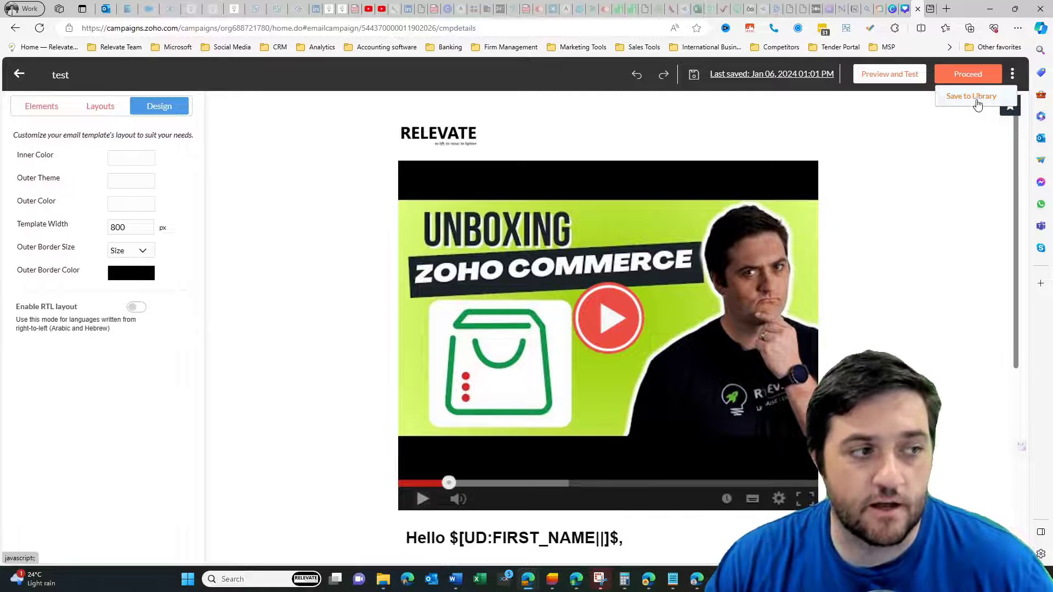
click(971, 97)
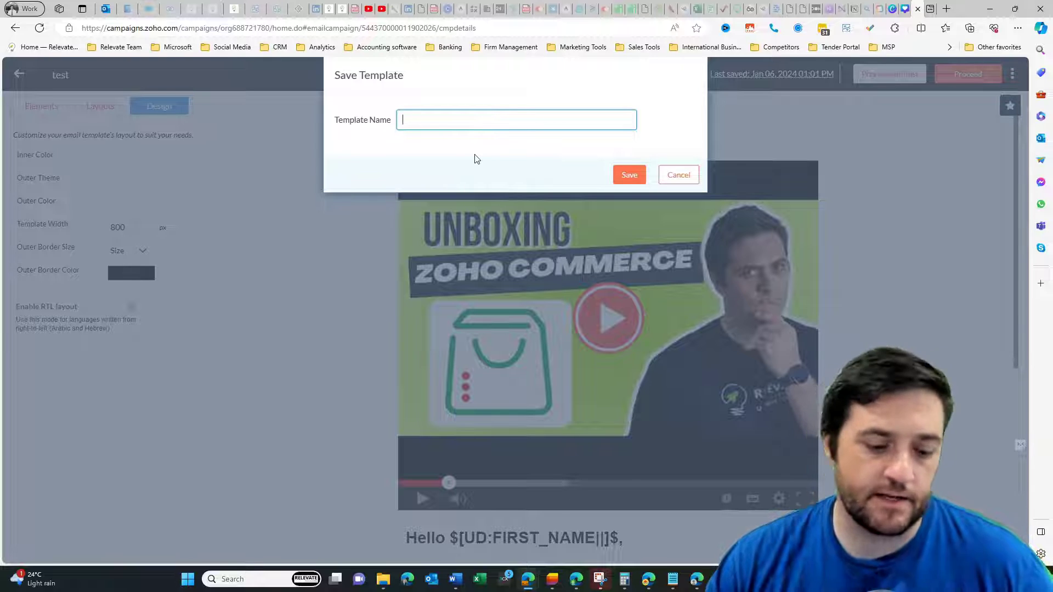
text(Video Email)
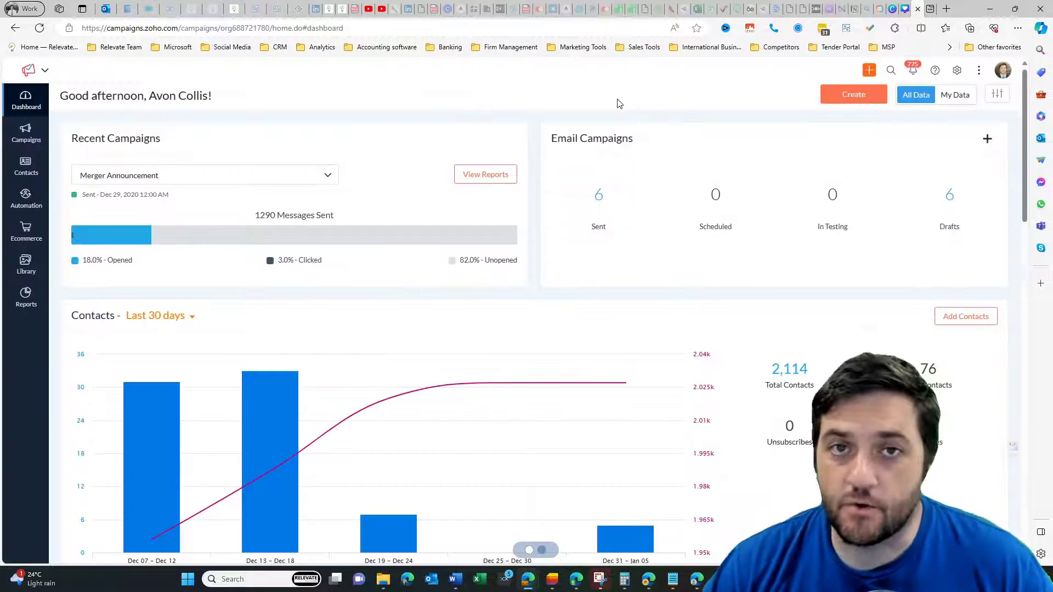
Step: Create Regular email campaign 'asdf' with the Marketing topic, save it, and reach Create Content
click(863, 101)
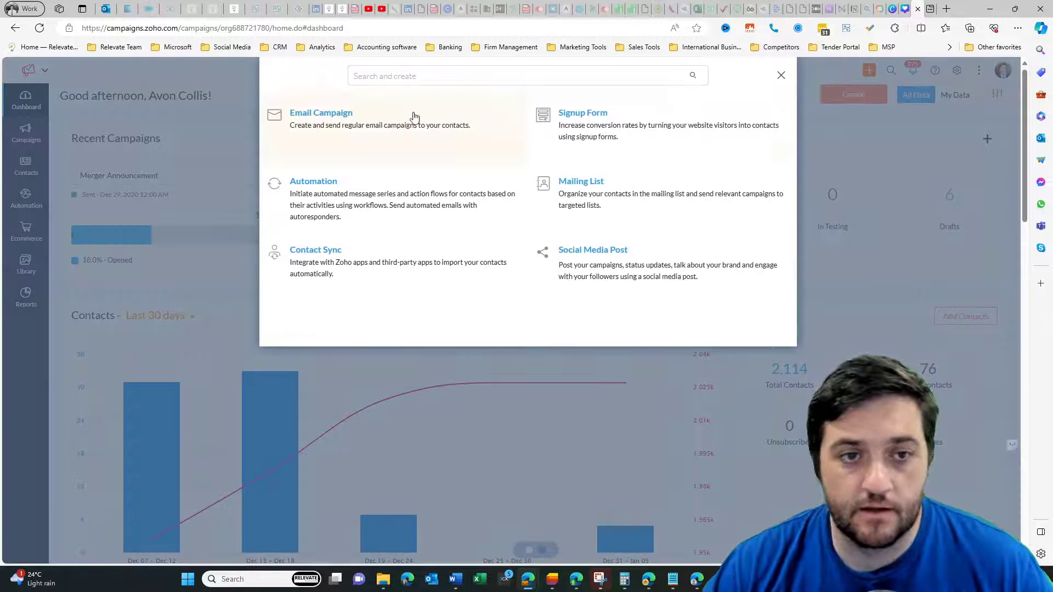
click(376, 118)
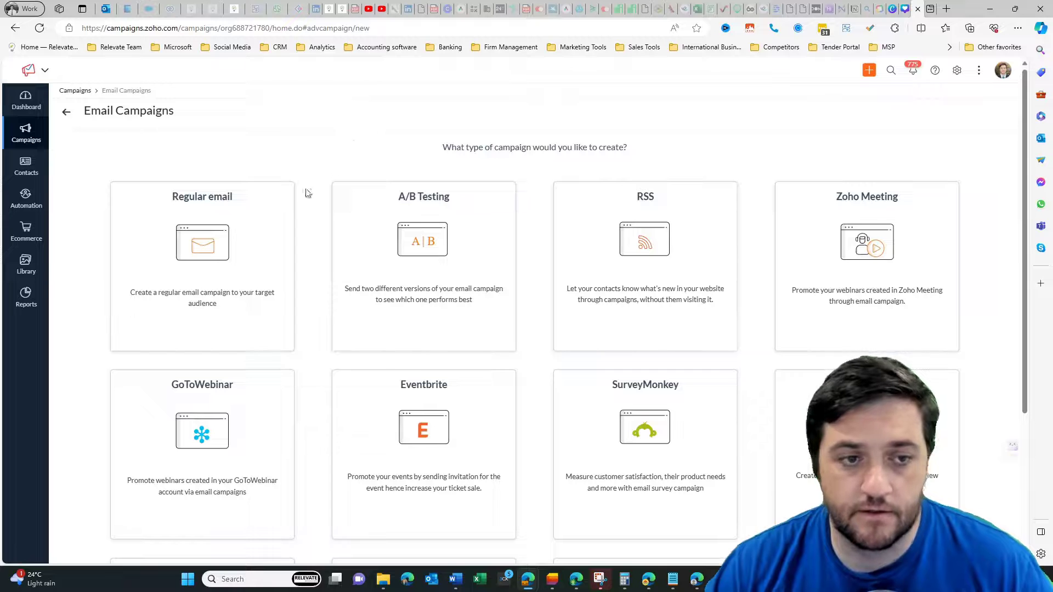
mouse_move(203, 247)
click(239, 218)
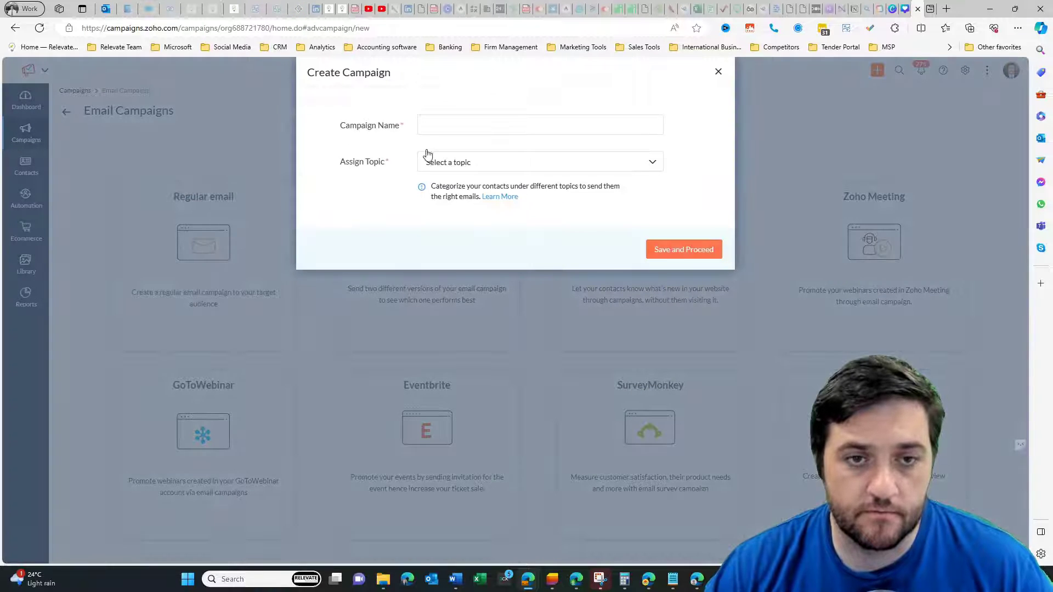
text(asdf)
click(502, 168)
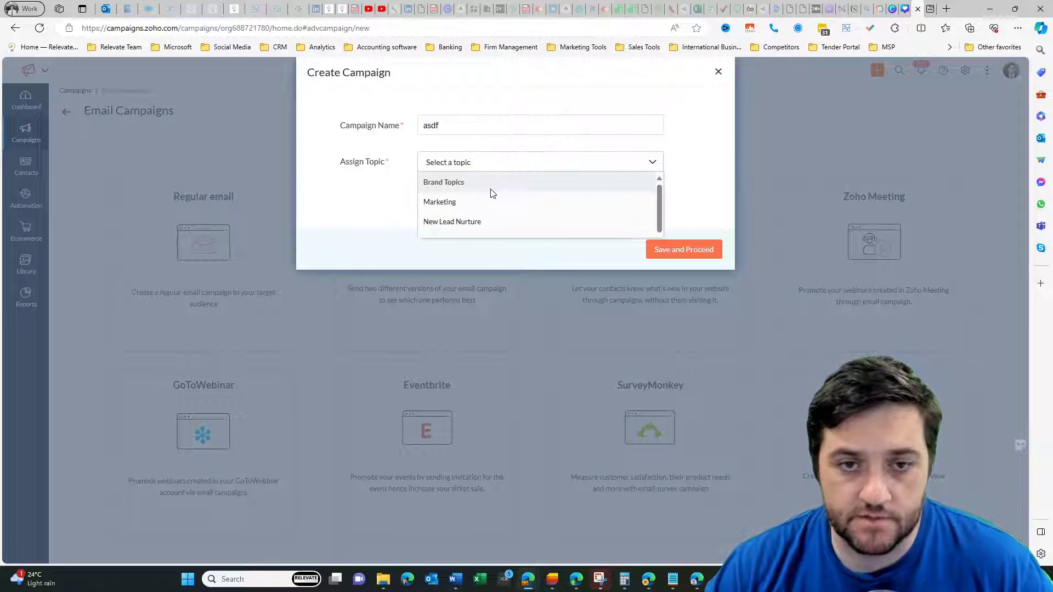
click(489, 203)
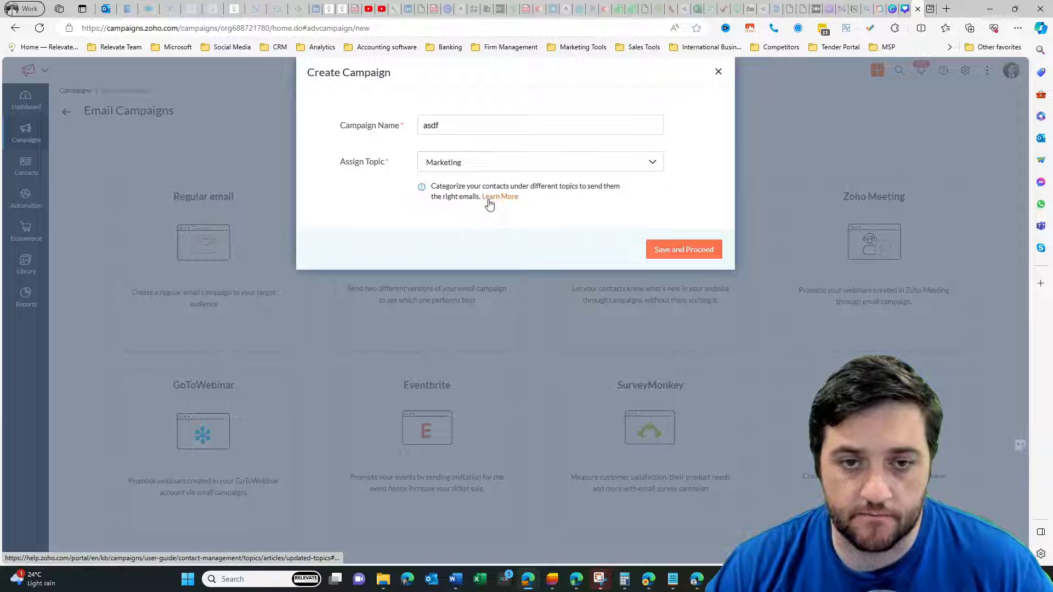
click(665, 251)
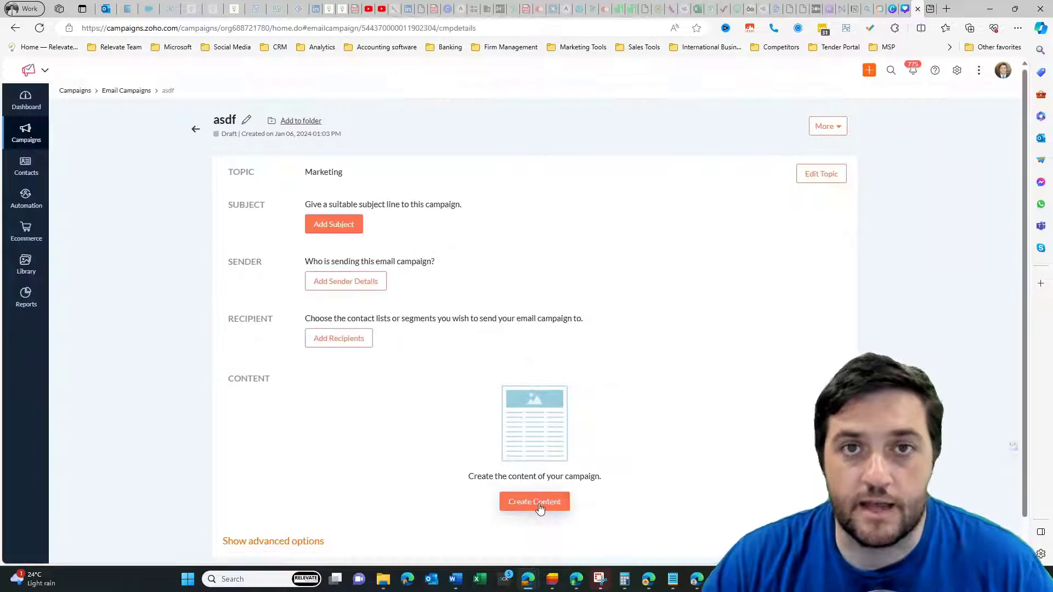
click(538, 504)
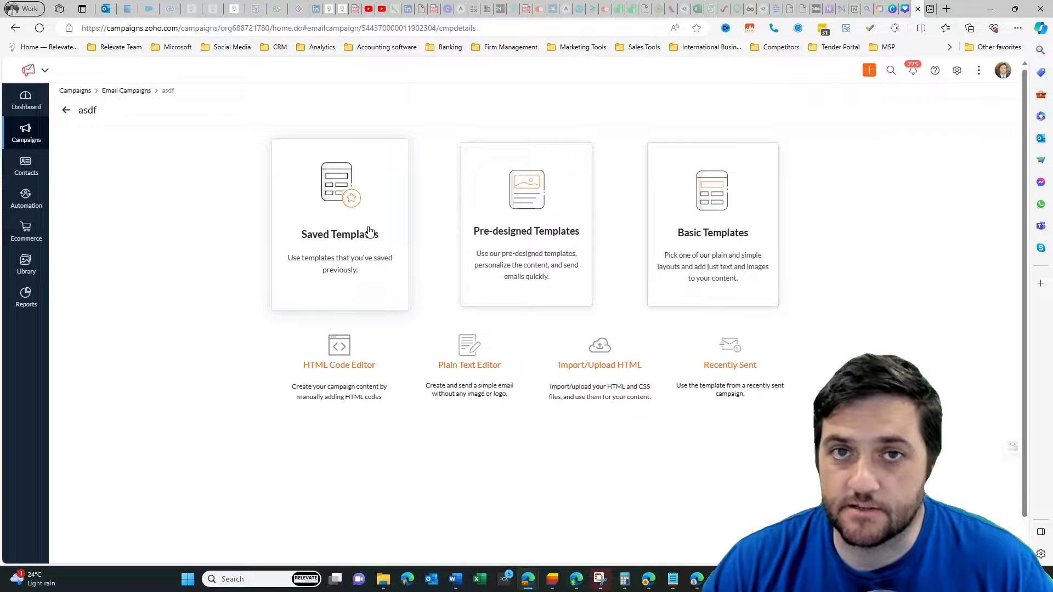
Step: Apply the saved Video Email Template, check its video block link, and proceed to campaign details
click(369, 230)
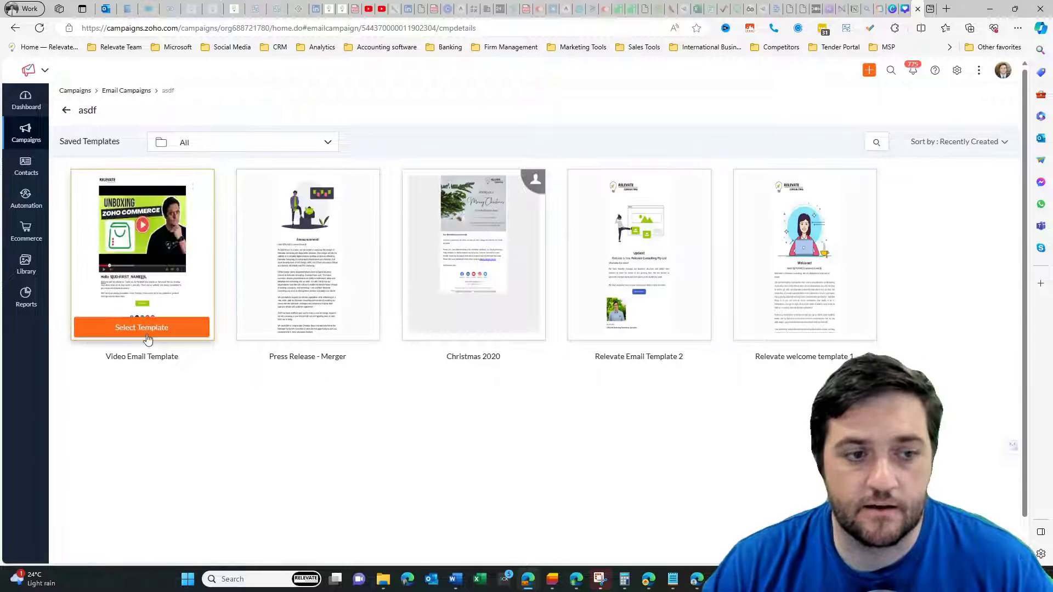
click(147, 329)
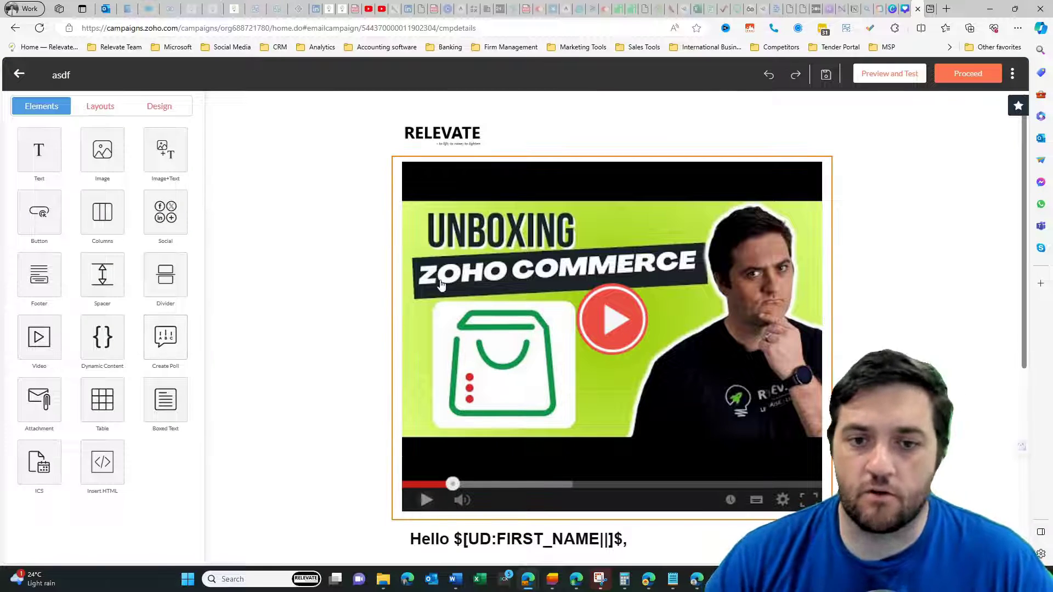
click(440, 284)
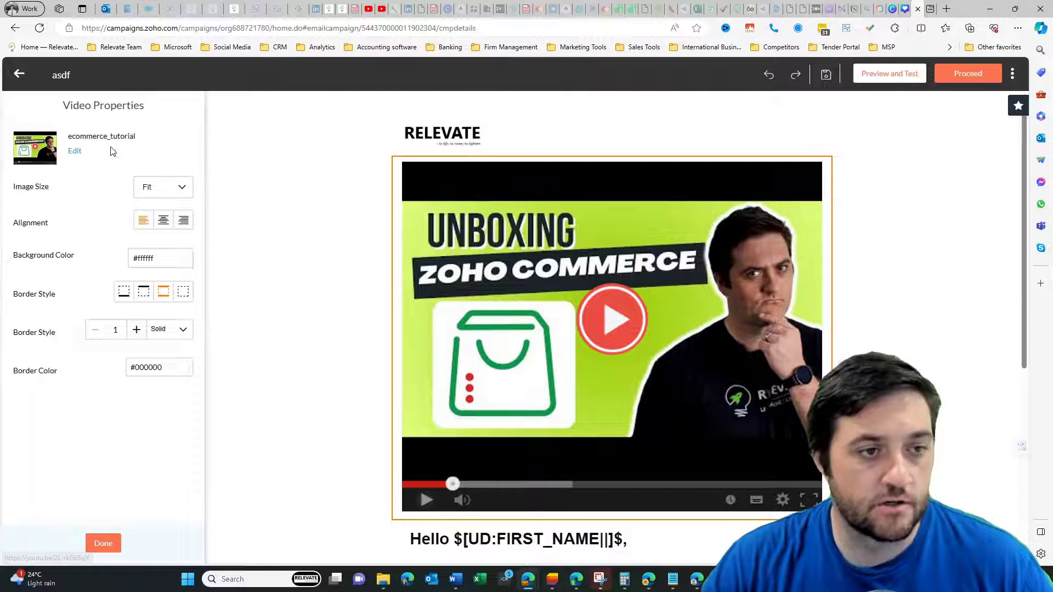
click(75, 152)
click(443, 305)
scroll(499, 249, down, 5)
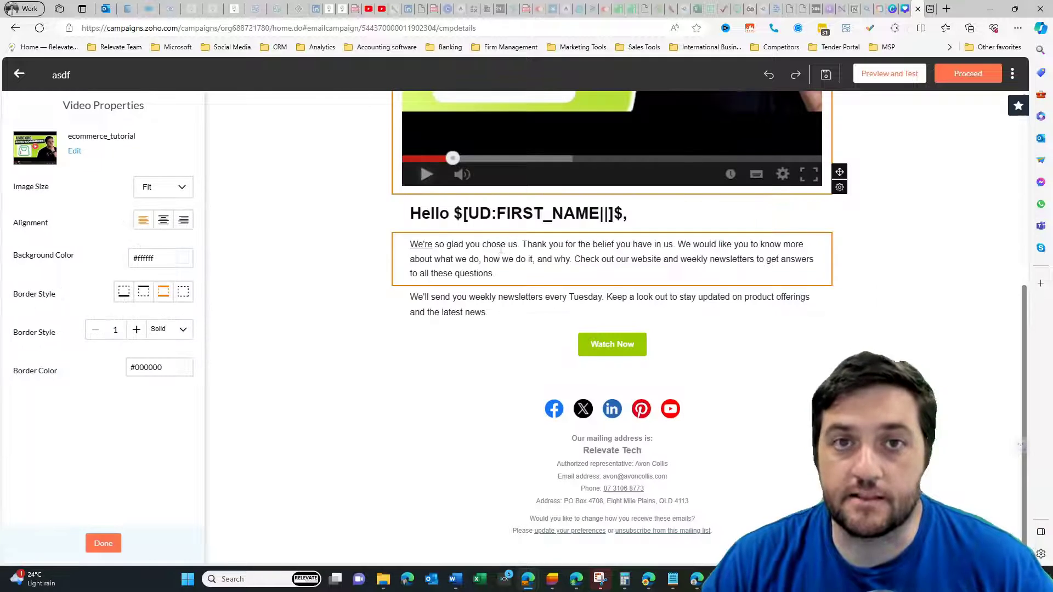
click(968, 77)
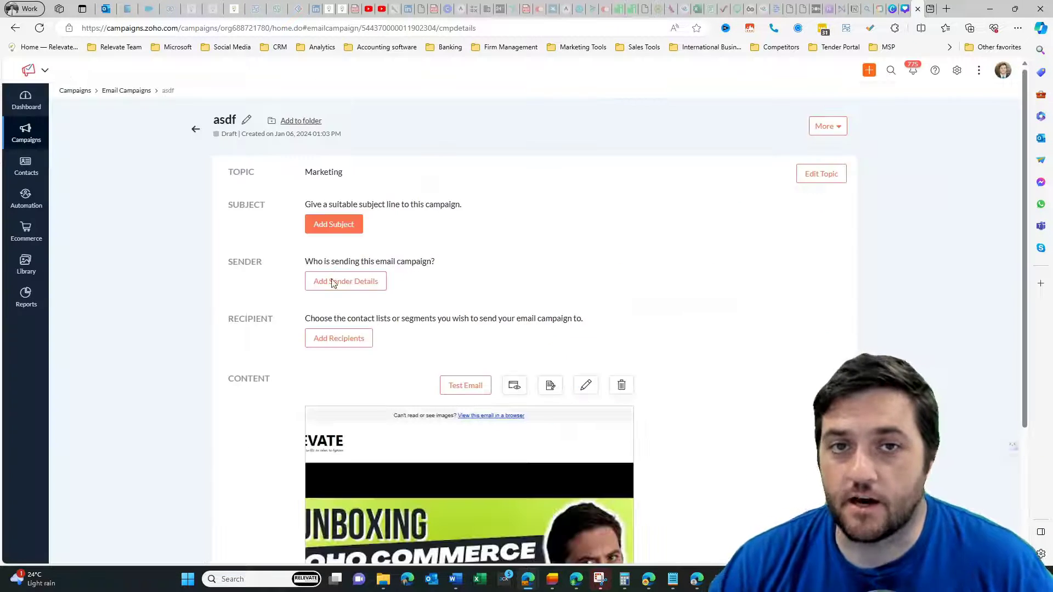
scroll(124, 384, down, 3)
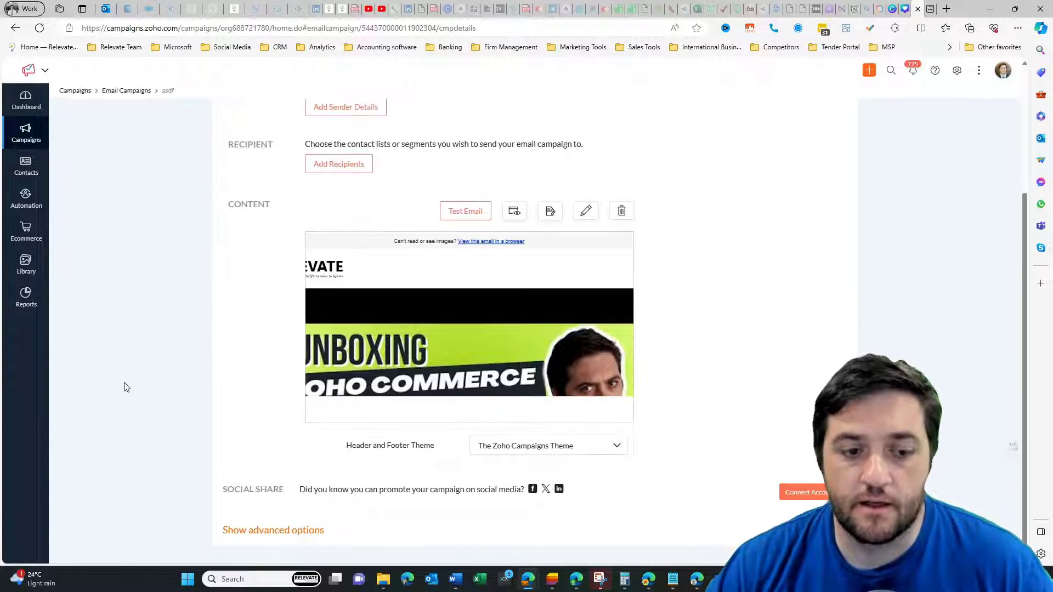
scroll(785, 431, up, 3)
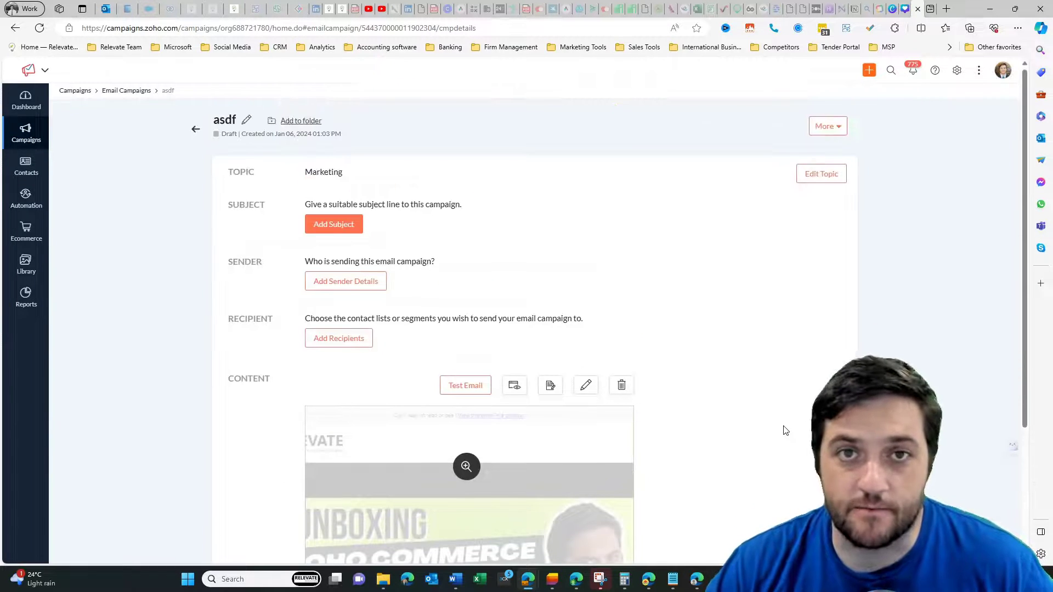